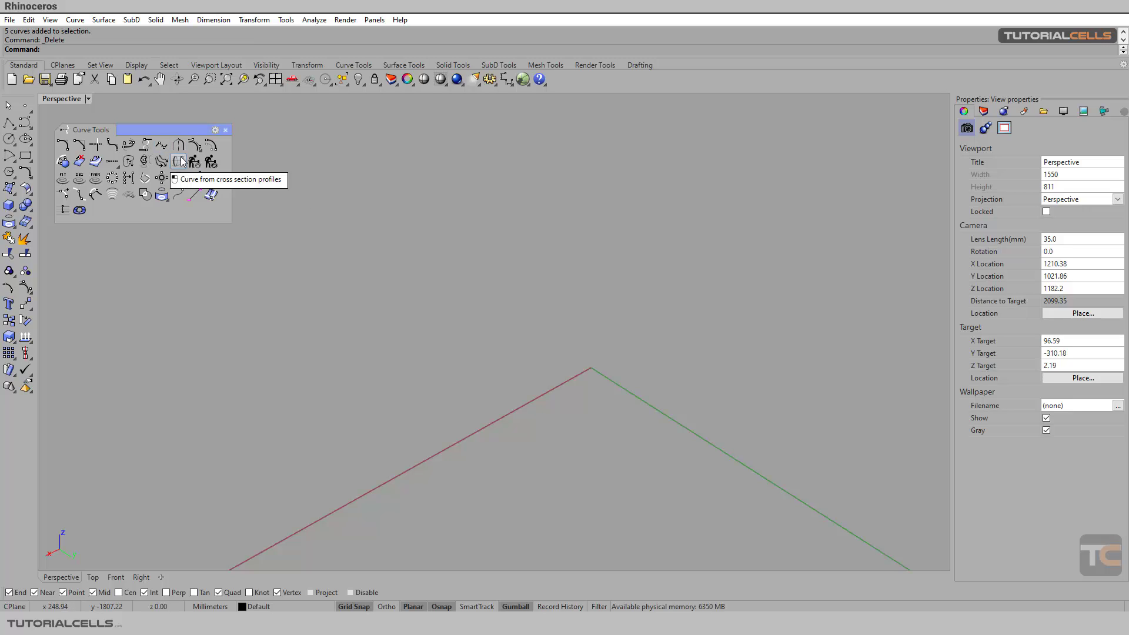
- Orbit the empty Perspective view slightly before drawing a curve
right_click_drag(356, 358, 351, 355)
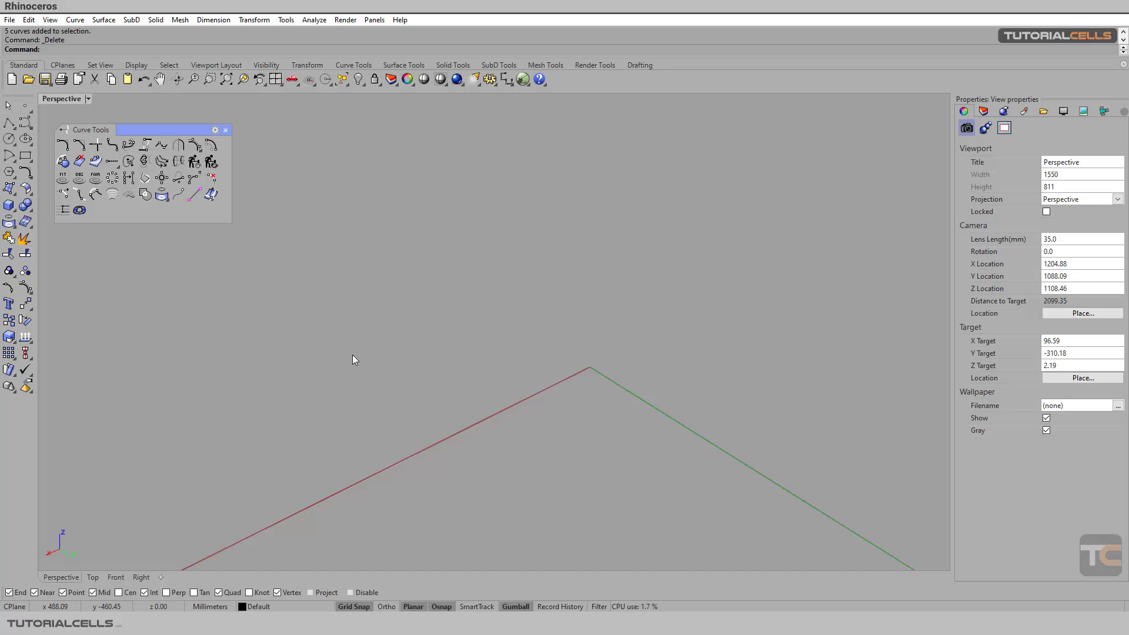
- Draw the first wavy Interpolate Points curve through five points
right_click(24, 126)
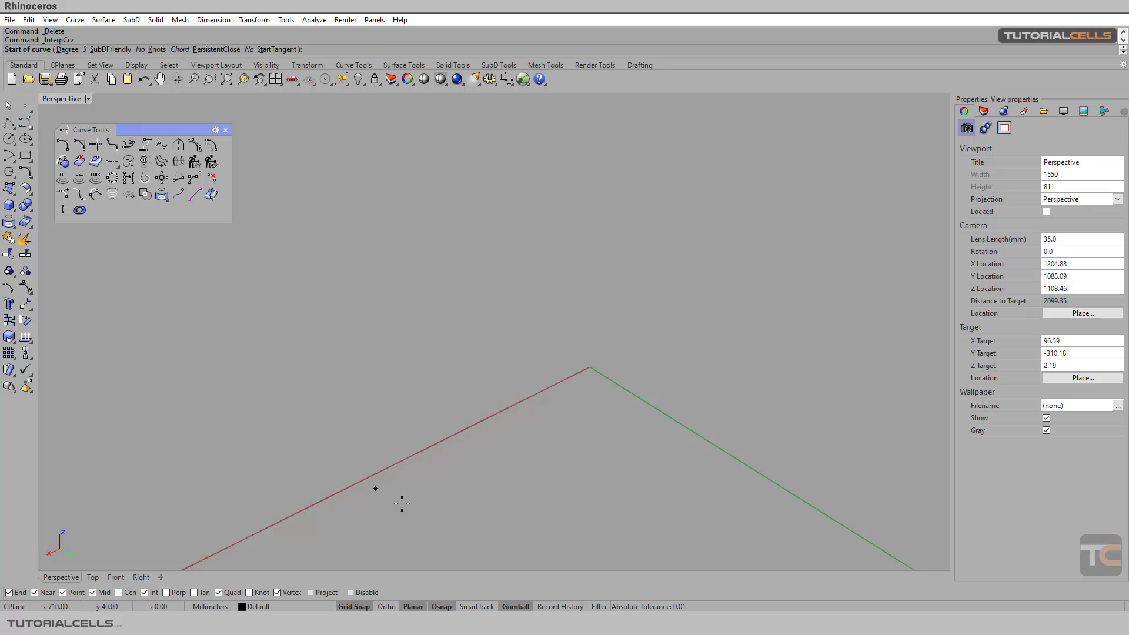
right_click_drag(432, 496, 474, 479)
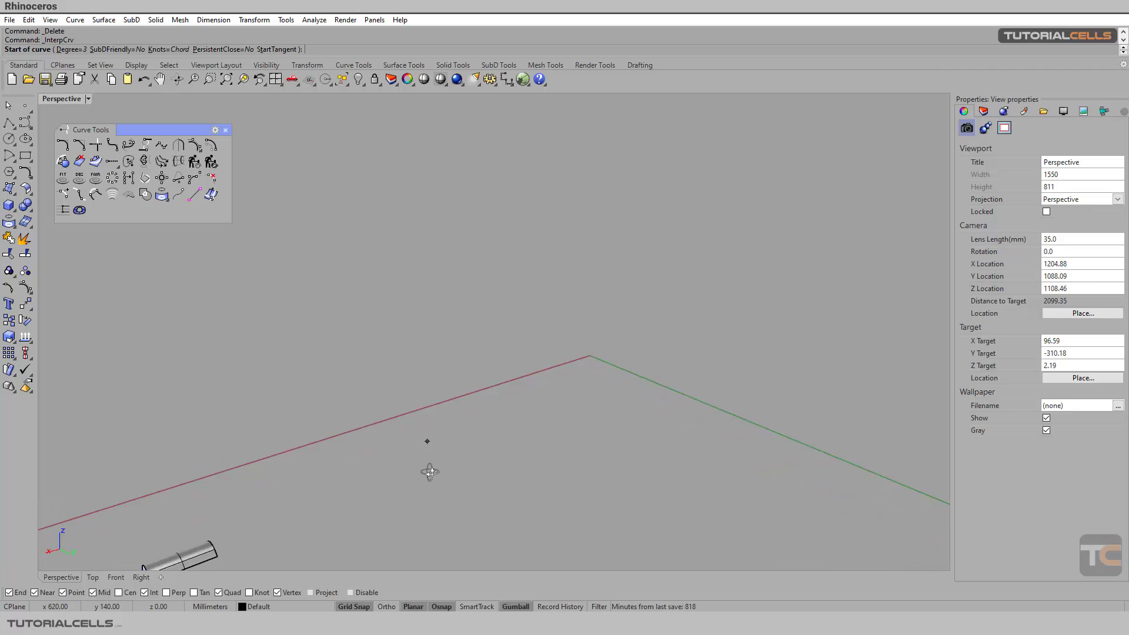
left_click(475, 476)
left_click(550, 438)
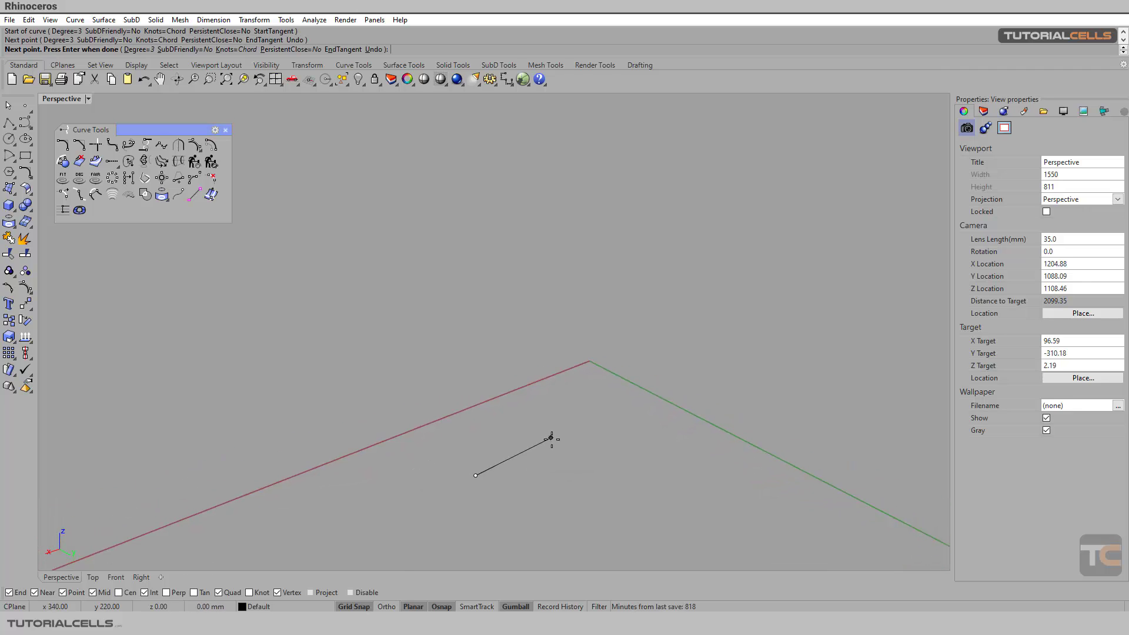
left_click(635, 405)
left_click(693, 373)
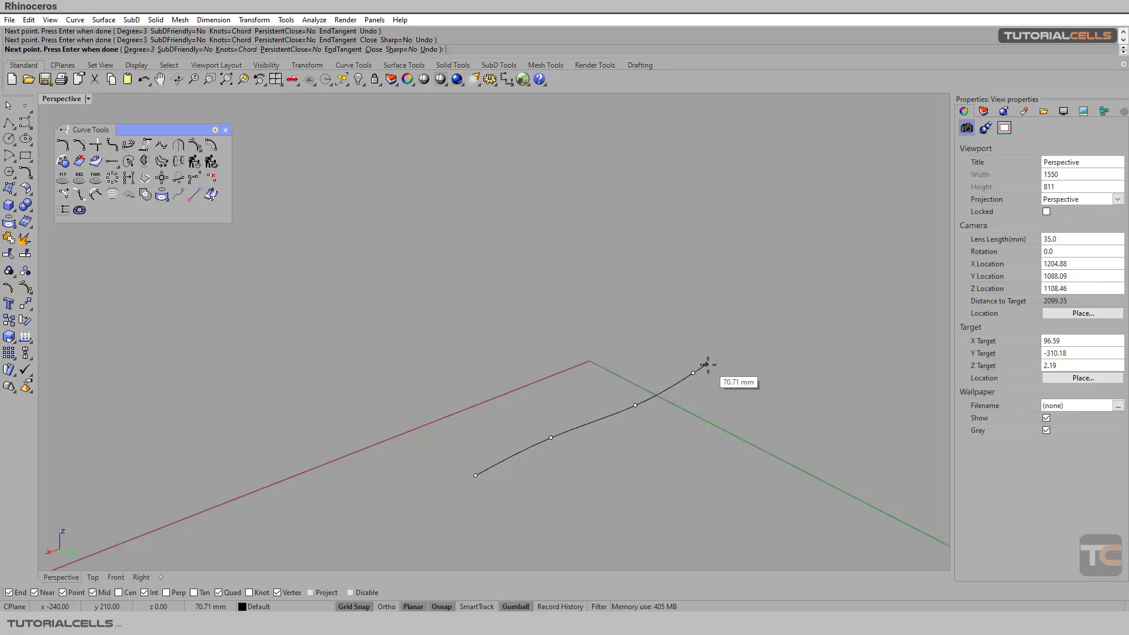
left_click(700, 361)
key("Return")
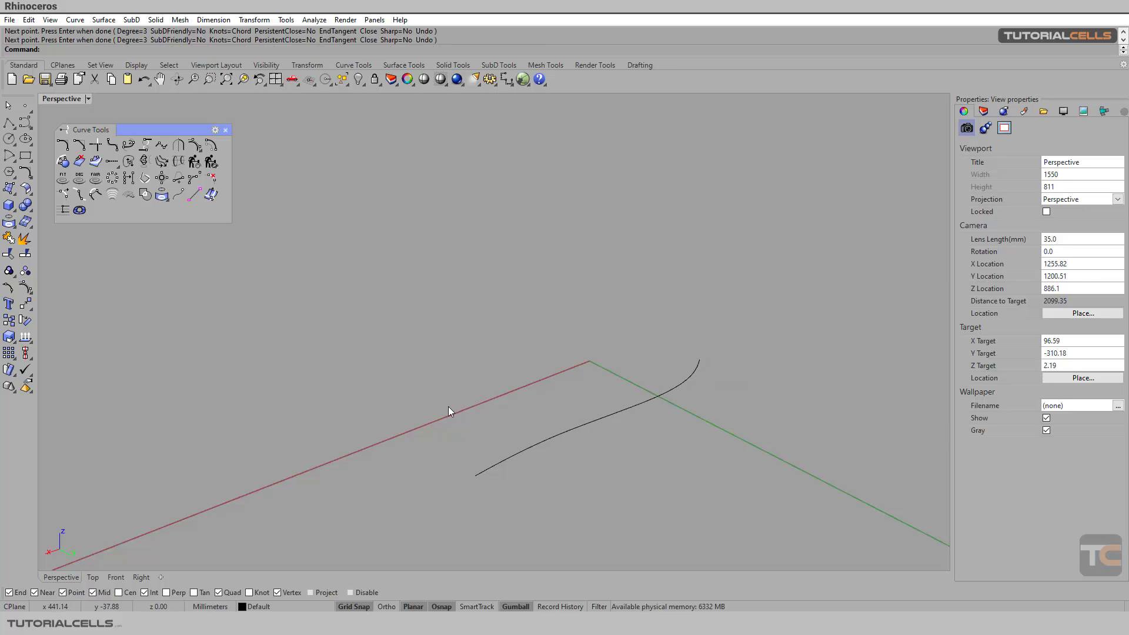
- Draw a second interpolated curve through four points beside the first
key("Return")
left_click(429, 445)
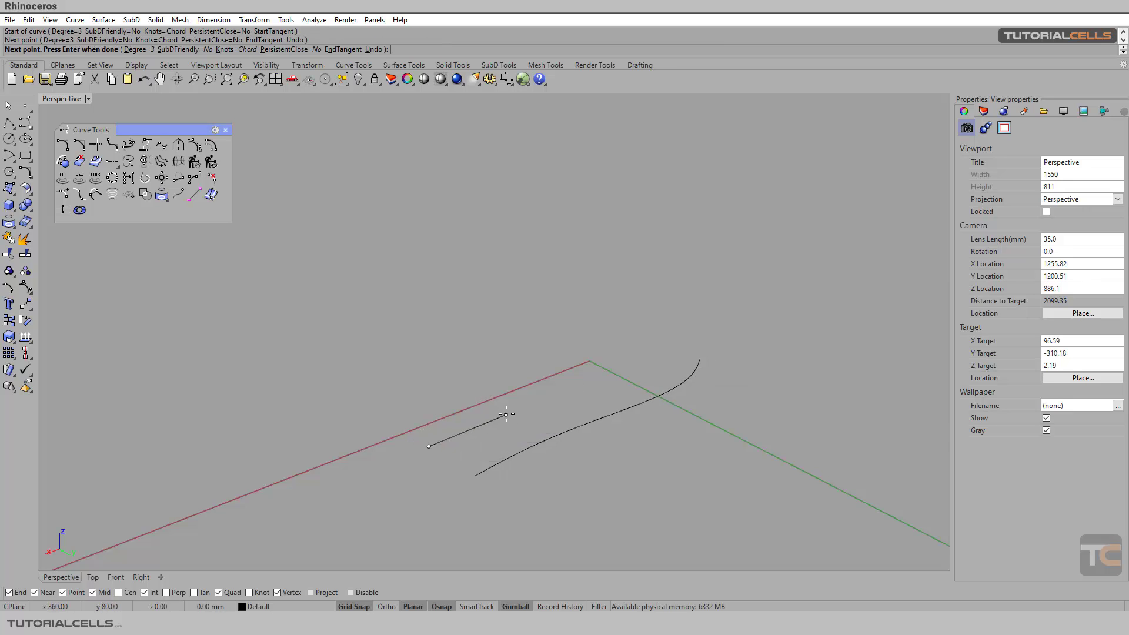
left_click(557, 395)
left_click(624, 374)
left_click(665, 351)
key("Return")
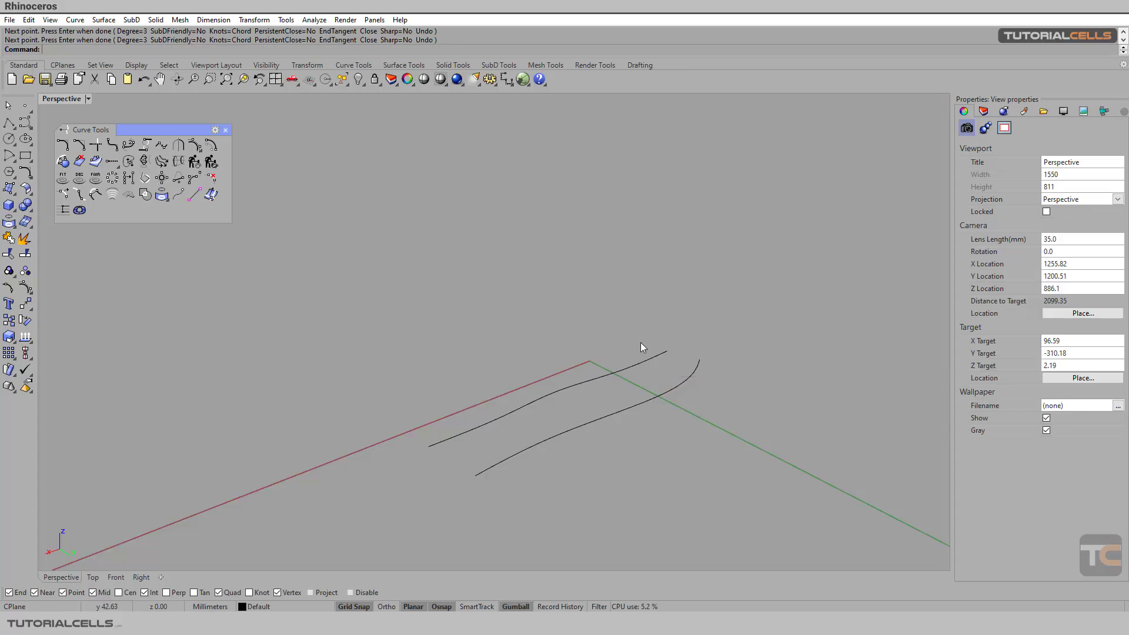
- Draw a third parallel interpolated curve through four points
key("Return")
left_click(412, 418)
left_click(447, 384)
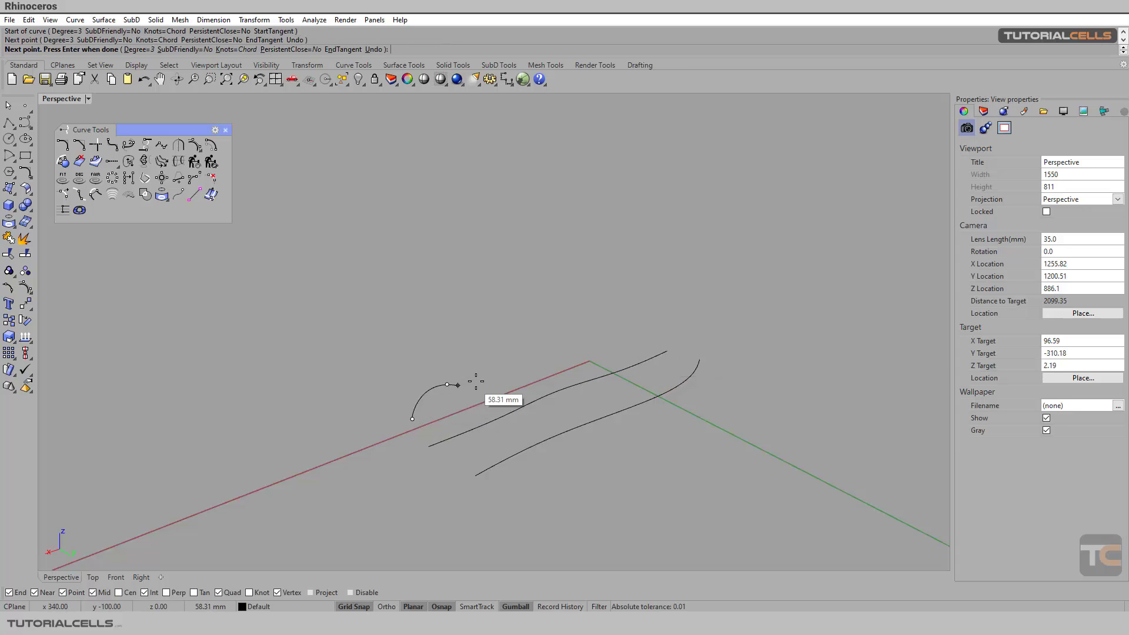
left_click(504, 370)
left_click(620, 326)
key("Return")
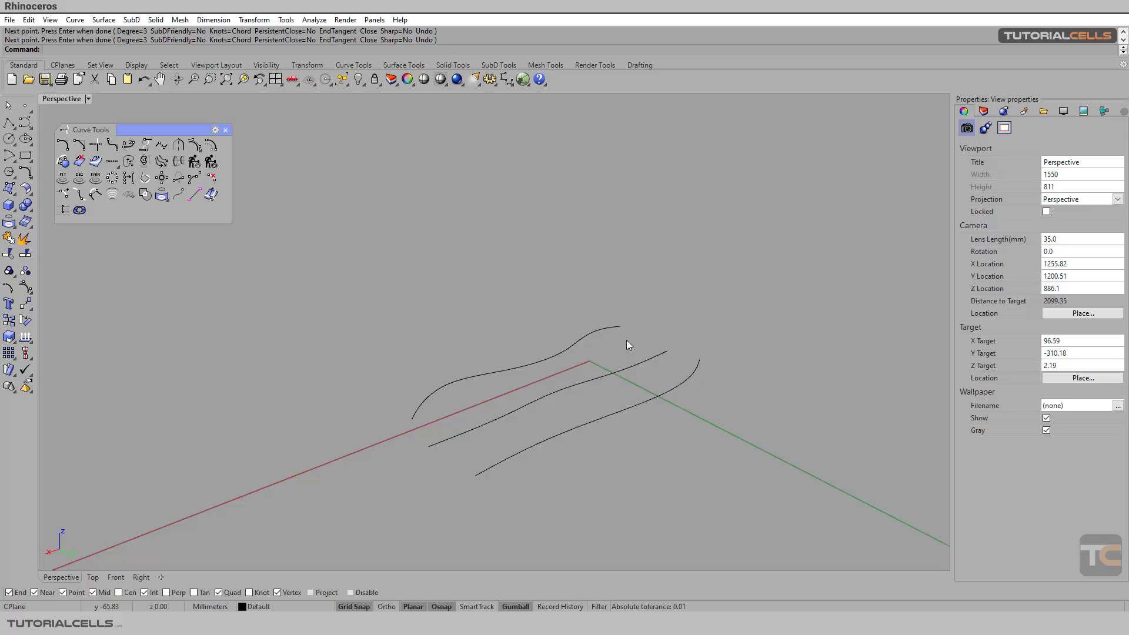
left_click(532, 445)
- Show the lower curve's control points and drag its end point to reshape it
key("F10")
left_click(502, 460)
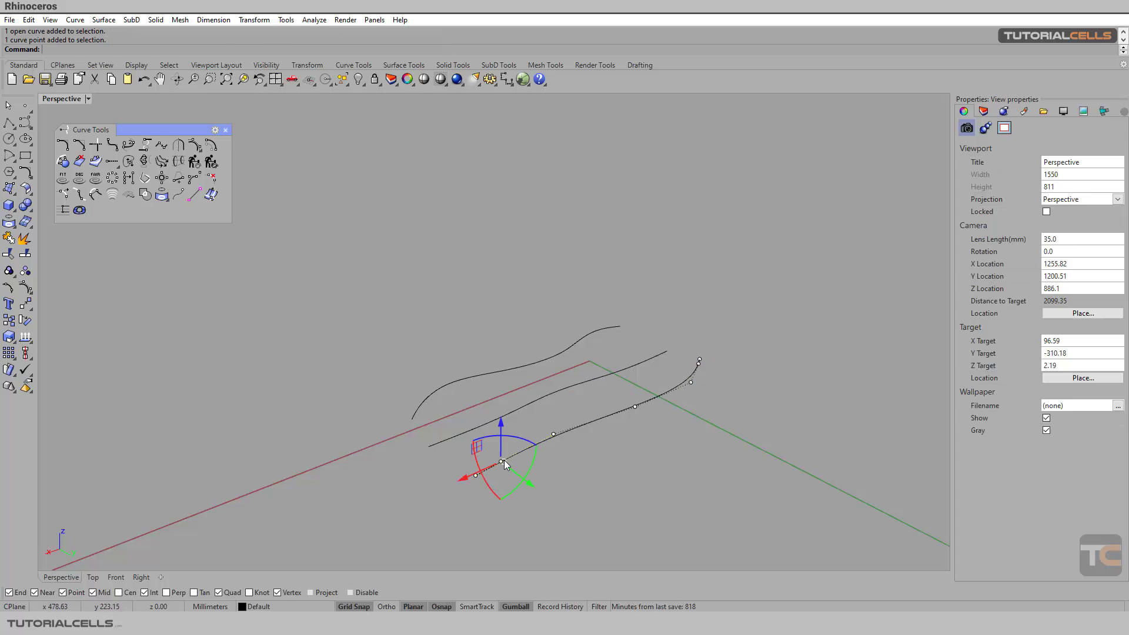
mouse_move(503, 429)
left_mouse_down()
mouse_move(505, 452)
mouse_move(555, 419)
left_mouse_up()
left_click(554, 434)
left_click(636, 407)
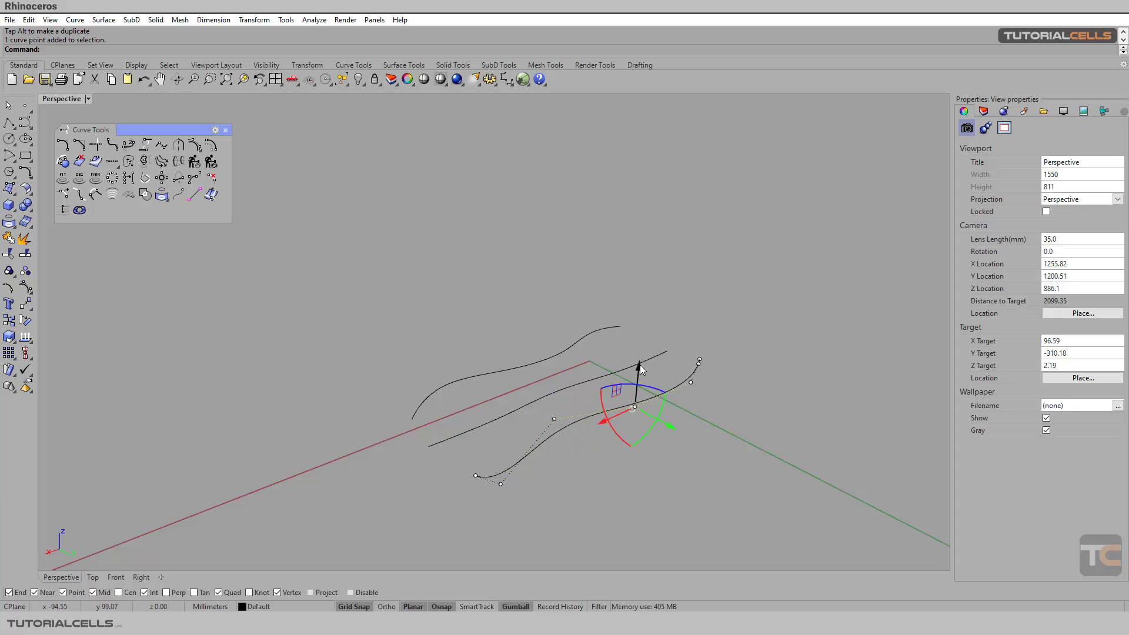
left_click_drag(640, 369, 636, 388)
right_click_drag(618, 393, 582, 397)
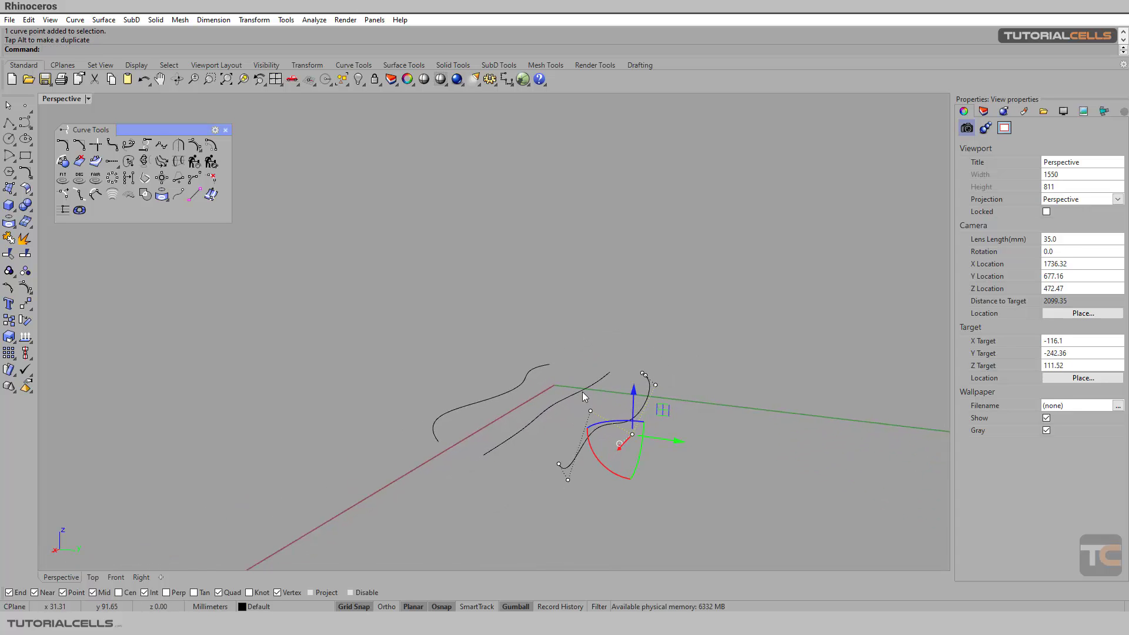
- Raise the middle curve and move the lower curve closer to the others
left_click(583, 392)
left_click_drag(558, 369, 524, 344)
key("F10")
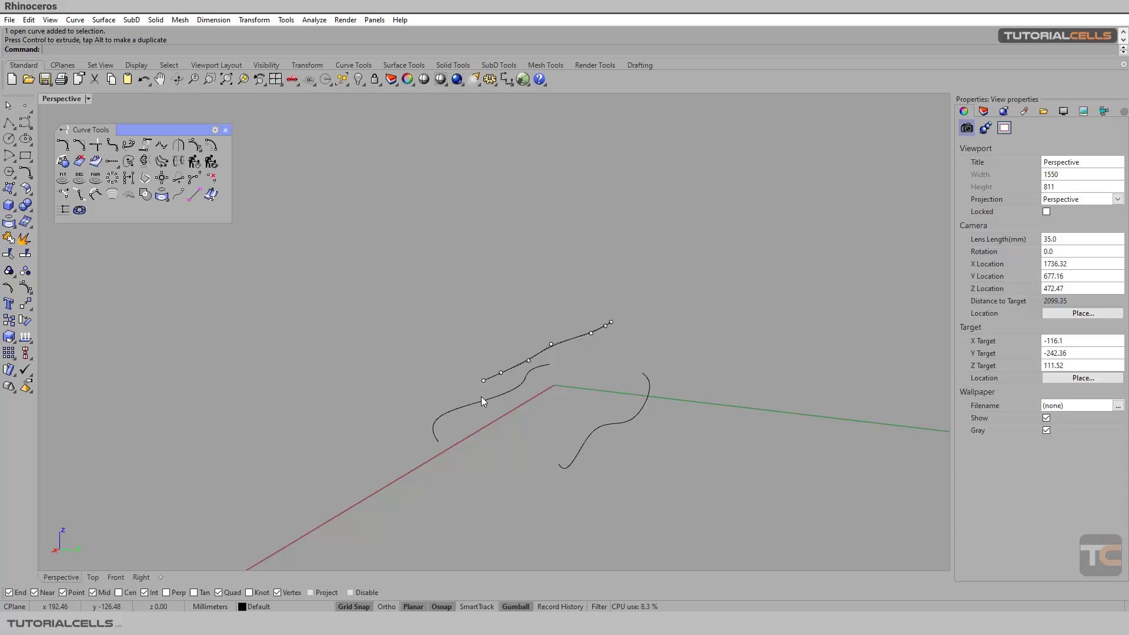
left_click(489, 398)
mouse_move(491, 396)
left_mouse_down()
mouse_move(549, 384)
mouse_move(564, 357)
left_mouse_up()
- Rotate the upper curve 90 degrees with the gumball
left_click(567, 341)
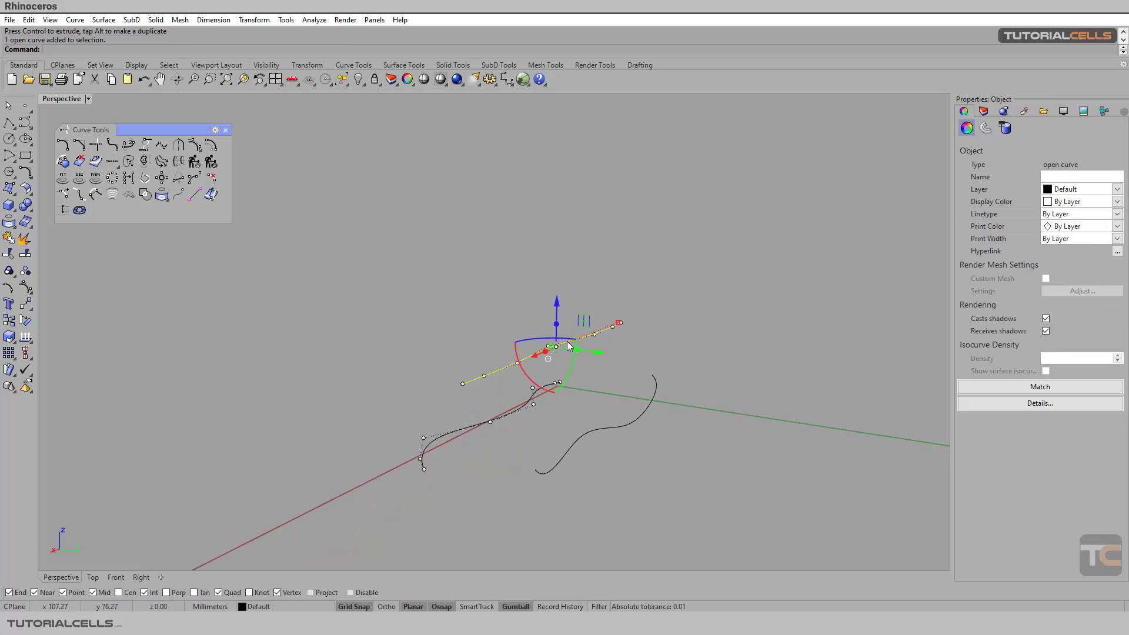
left_click(516, 367)
key("Escape")
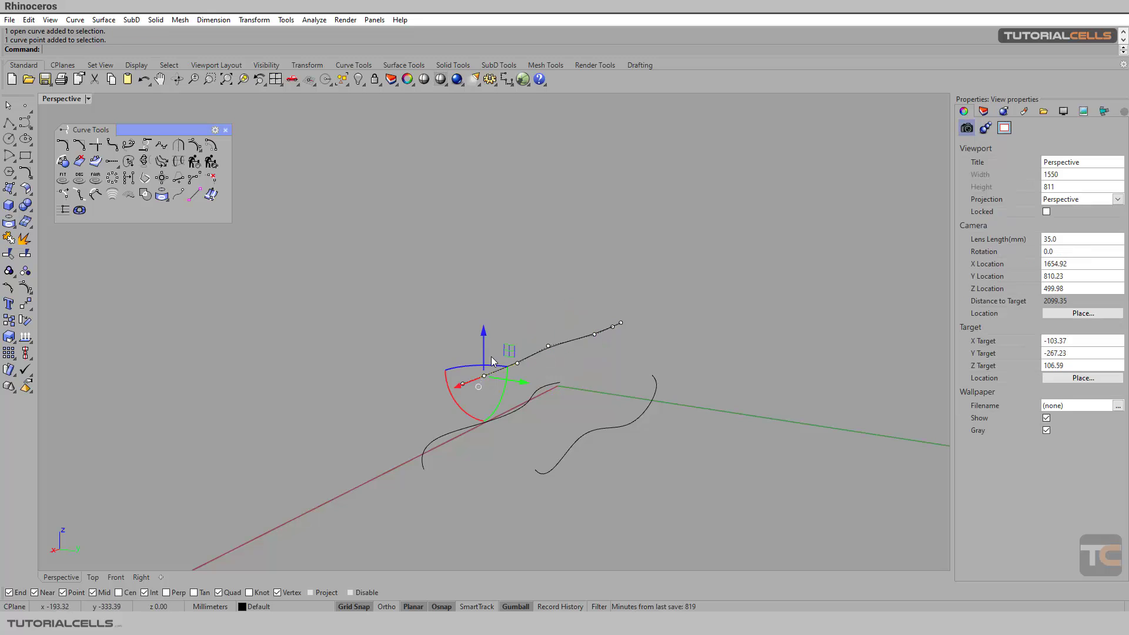
left_click(490, 377)
left_click(548, 347)
left_click(553, 305)
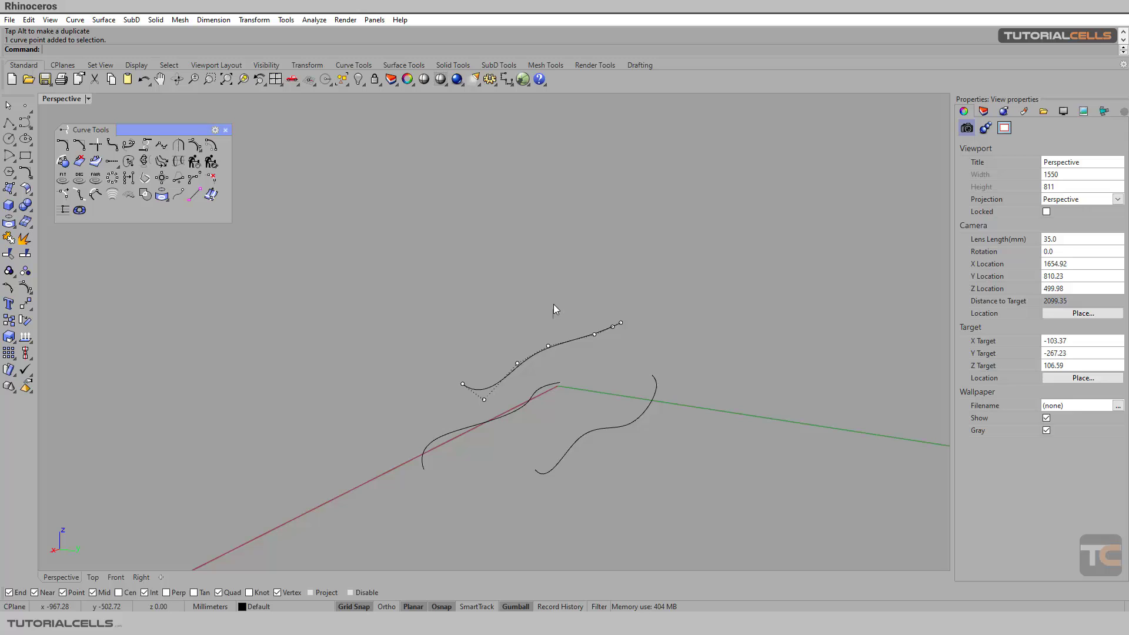
left_click(555, 345)
left_click(549, 345)
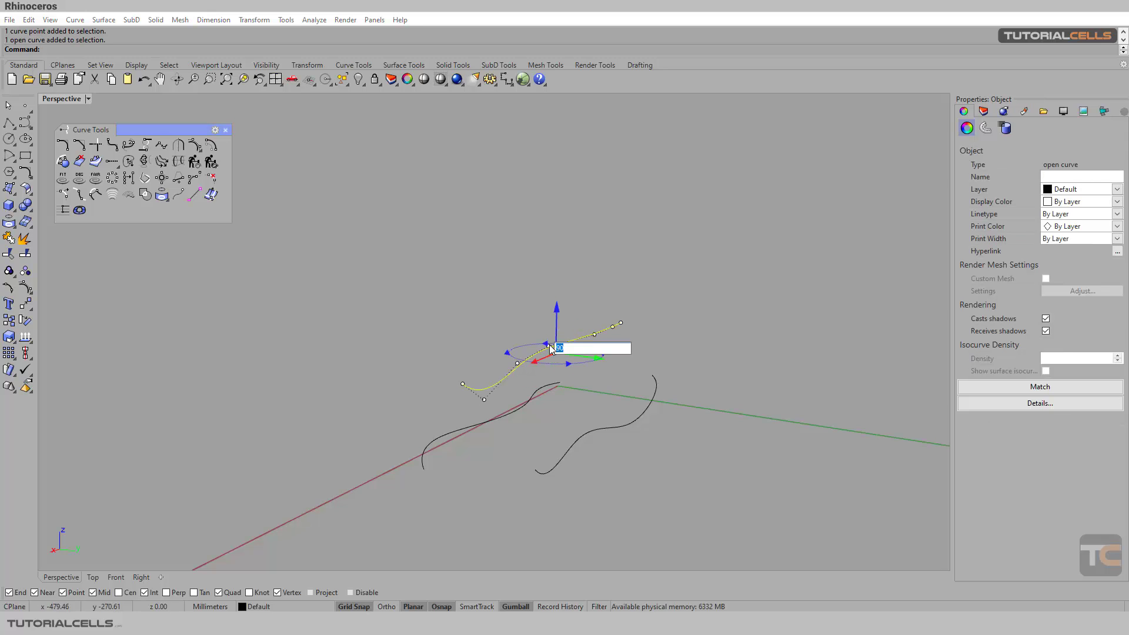
key("Escape")
key("Escape")
scroll(514, 328, "up", 3)
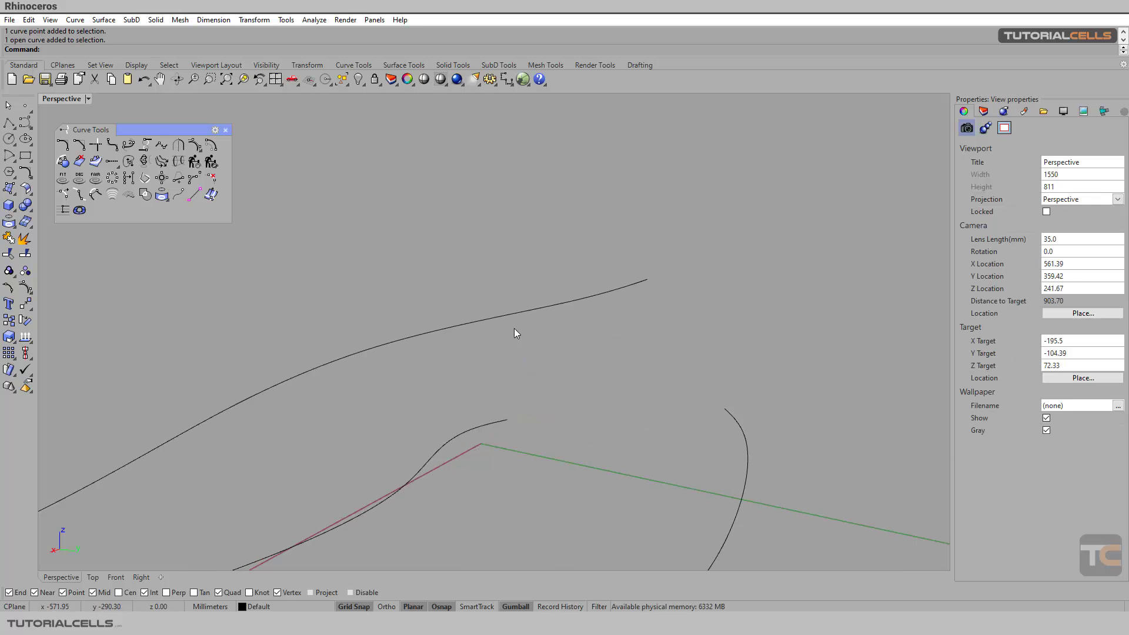
- Lift a control point on the upper curve to bend it upward
left_click(509, 313)
left_click(579, 303)
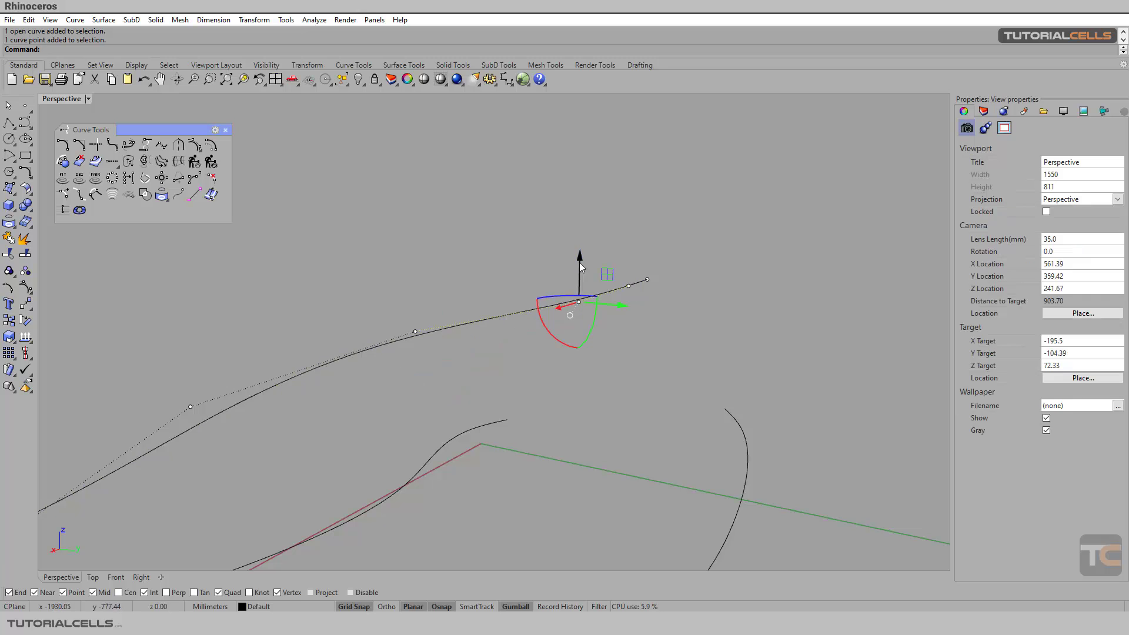
left_click_drag(580, 262, 585, 193)
mouse_move(613, 370)
right_mouse_down()
mouse_move(360, 381)
mouse_move(308, 372)
mouse_move(348, 373)
mouse_move(311, 363)
mouse_move(408, 415)
right_mouse_up()
left_click(393, 400)
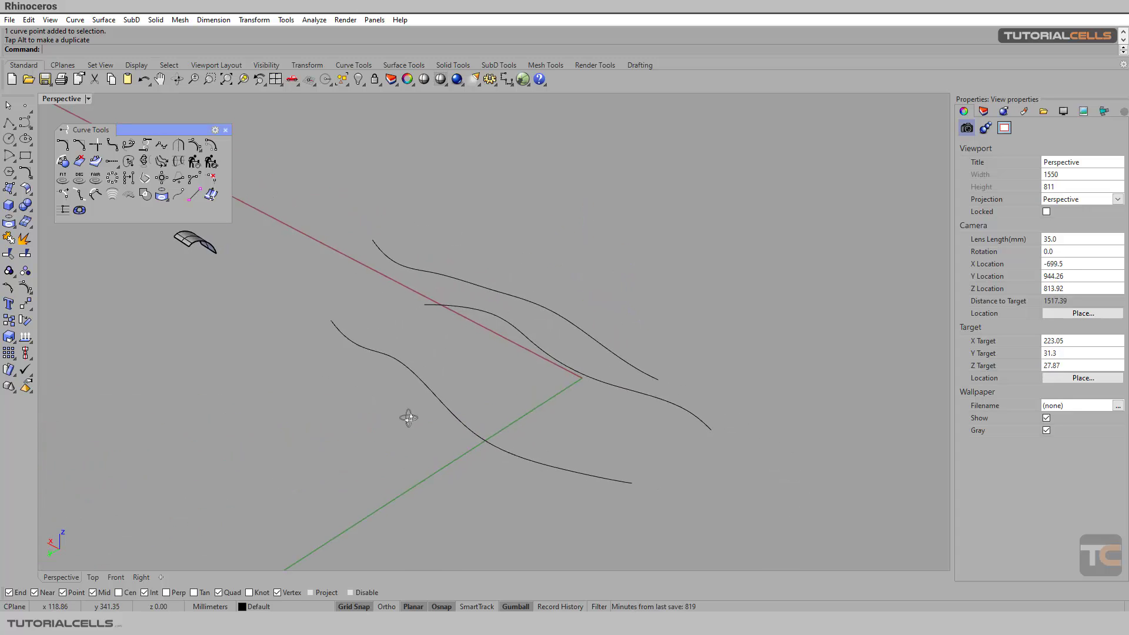
left_click(177, 165)
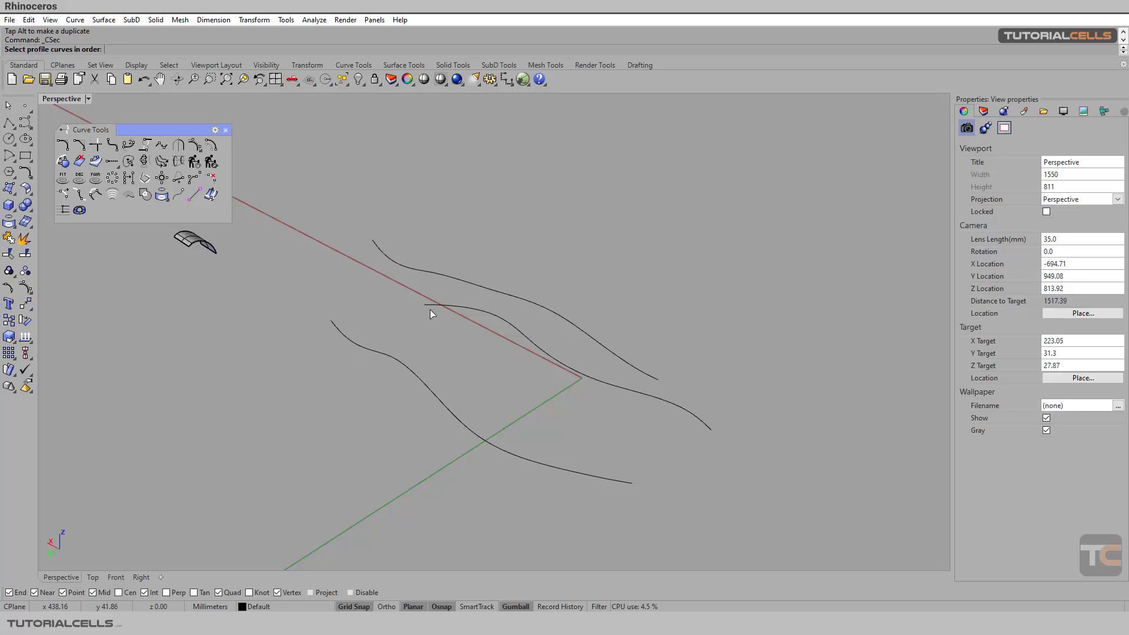
mouse_move(420, 267)
right_mouse_down()
mouse_move(404, 335)
mouse_move(424, 340)
mouse_move(356, 340)
right_mouse_up()
mouse_move(481, 369)
right_mouse_down()
mouse_move(468, 323)
mouse_move(423, 392)
right_mouse_up()
key("Escape")
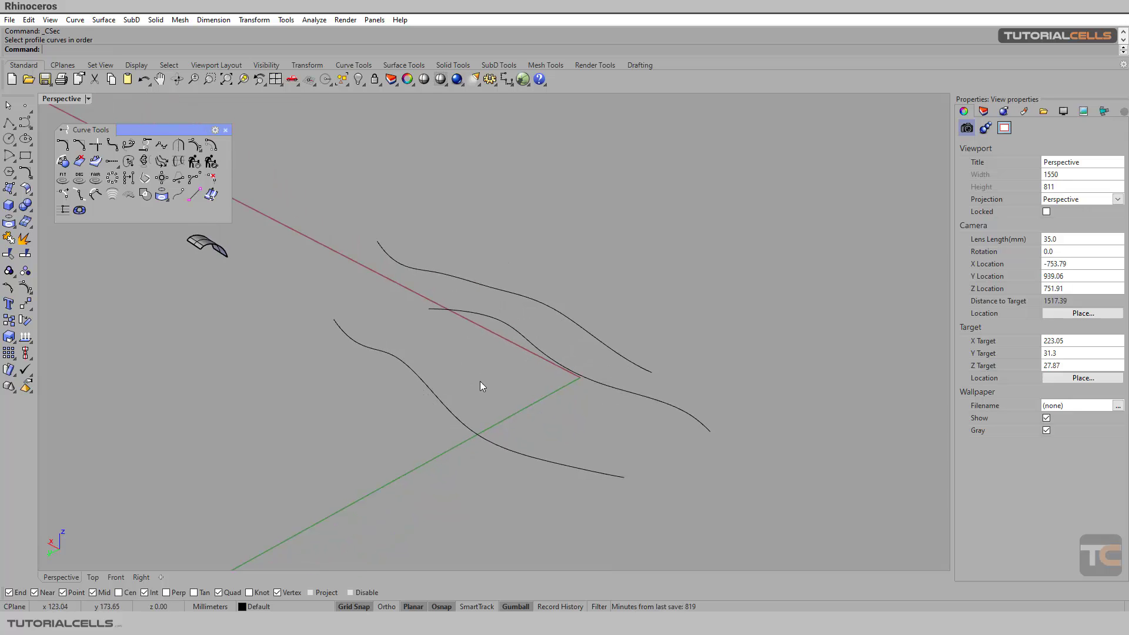
left_click(513, 300)
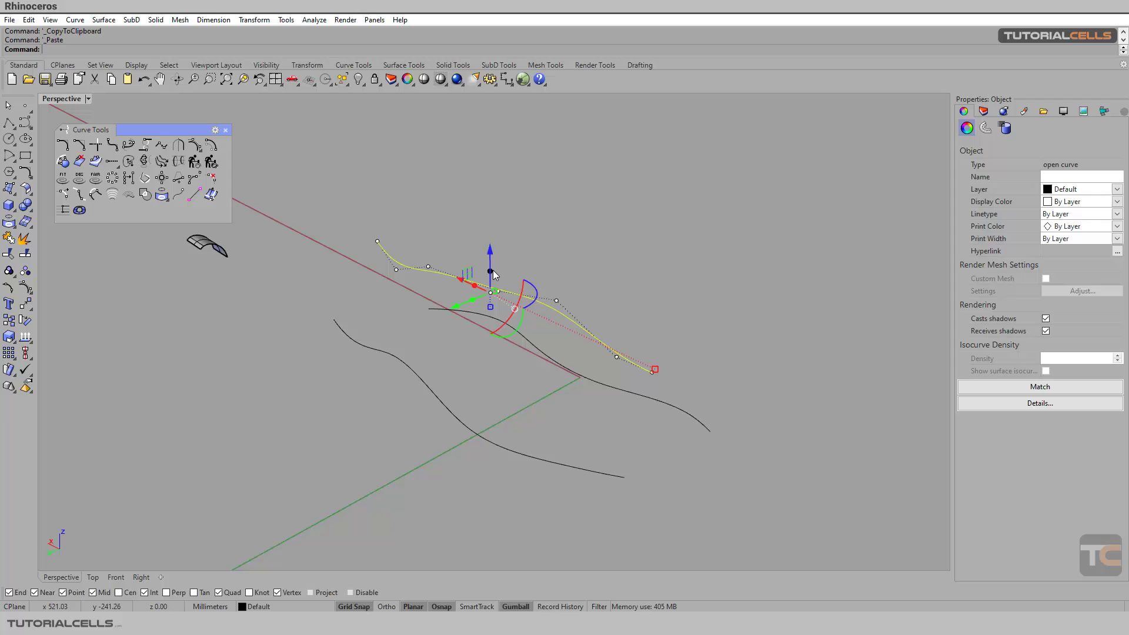
- Lower the pasted copy into place as a fourth profile and start CSec
left_click_drag(491, 256, 491, 401)
right_click_drag(491, 401, 493, 383)
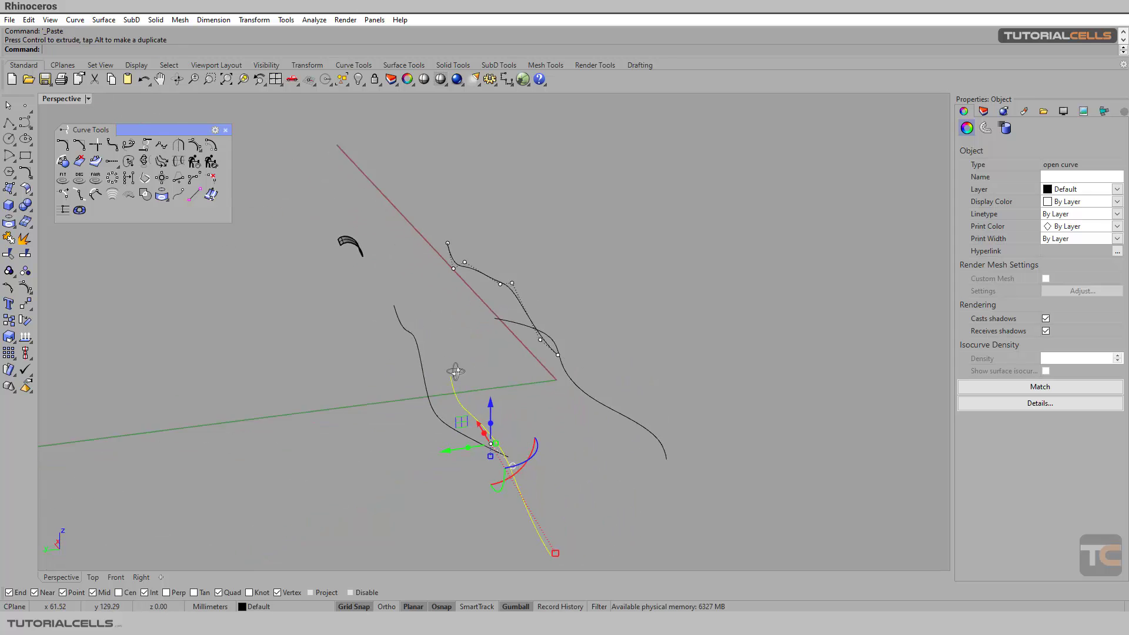
left_click_drag(491, 401, 492, 415)
mouse_move(492, 415)
right_mouse_down()
mouse_move(326, 417)
mouse_move(370, 391)
right_mouse_up()
left_click(327, 416)
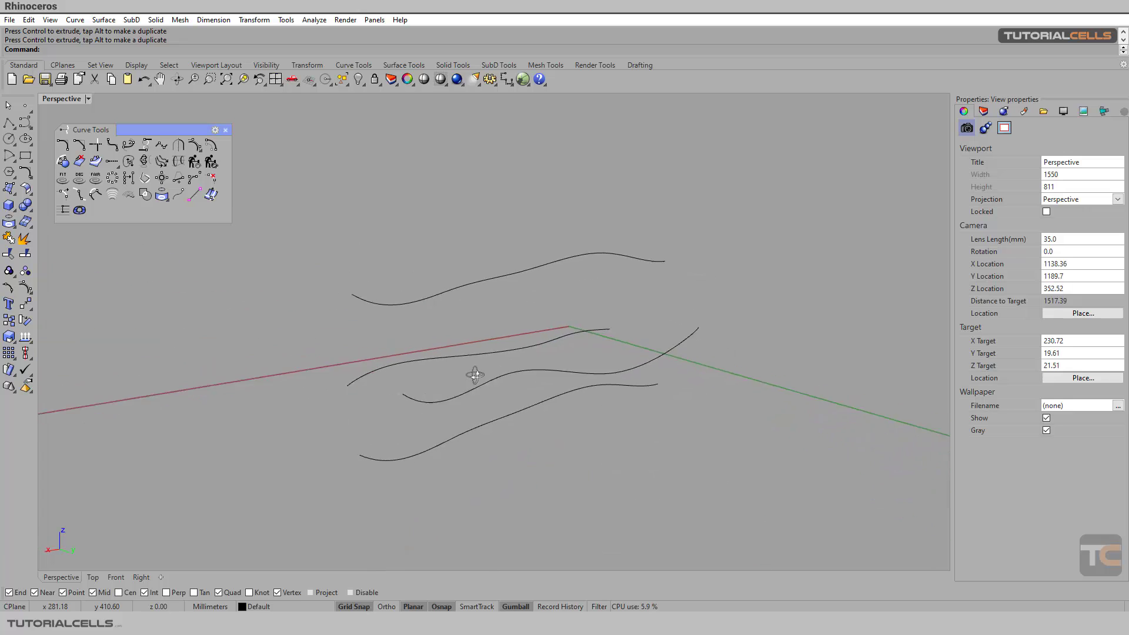
right_click_drag(371, 391, 468, 439)
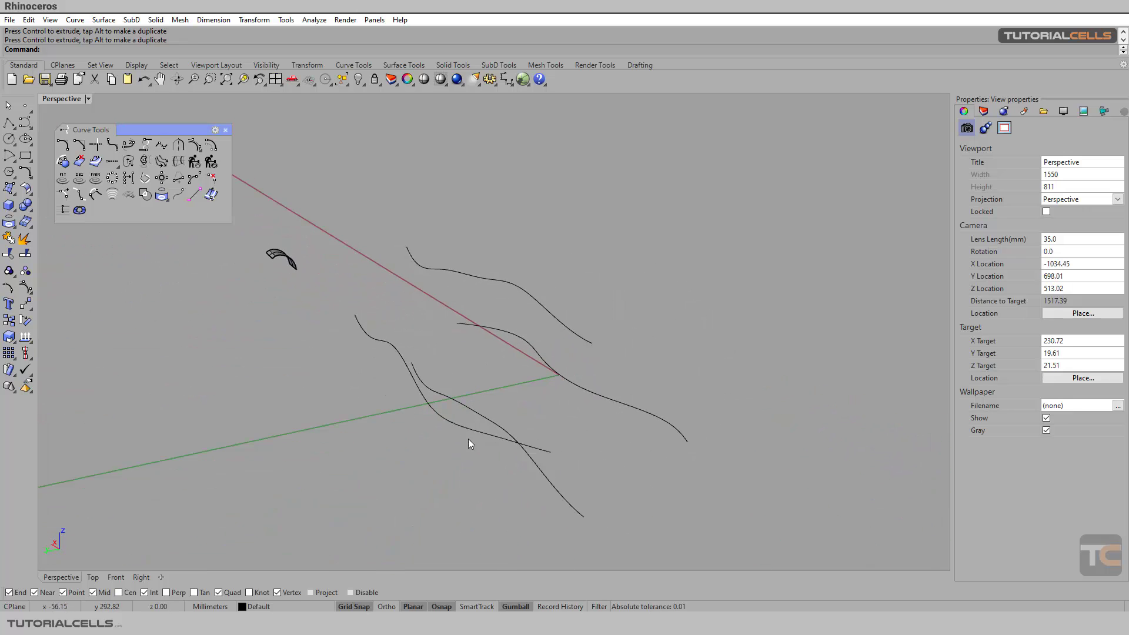
mouse_move(383, 445)
right_mouse_down()
mouse_move(229, 238)
mouse_move(368, 374)
mouse_move(361, 362)
right_mouse_up()
left_click(177, 160)
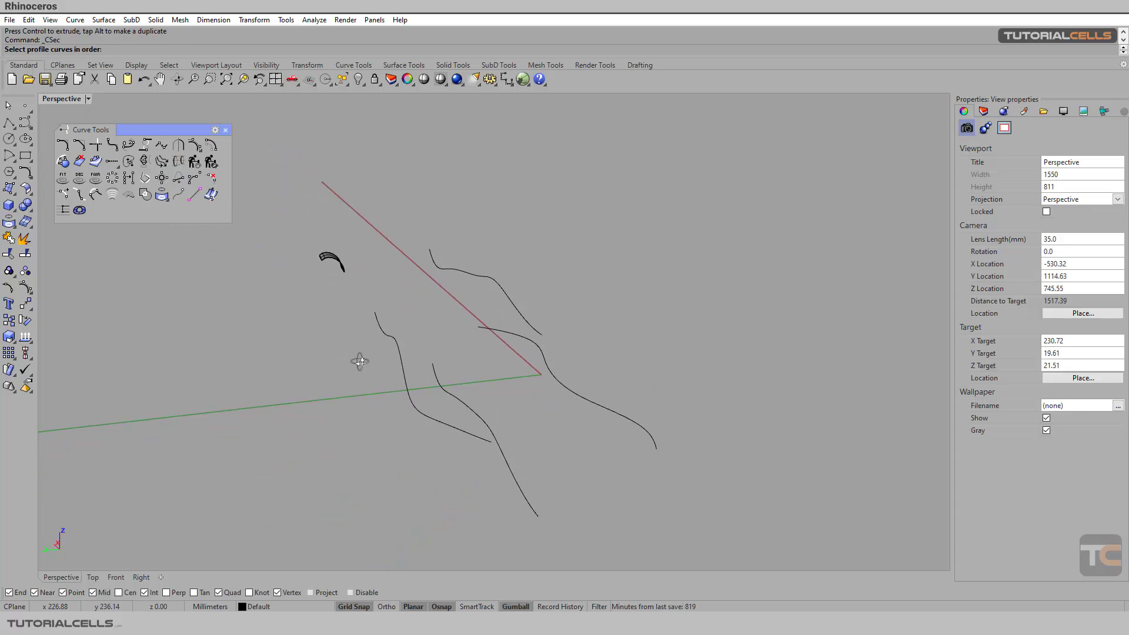
- Select the profile curves in order and confirm the selection
left_click(408, 392)
left_click(514, 301)
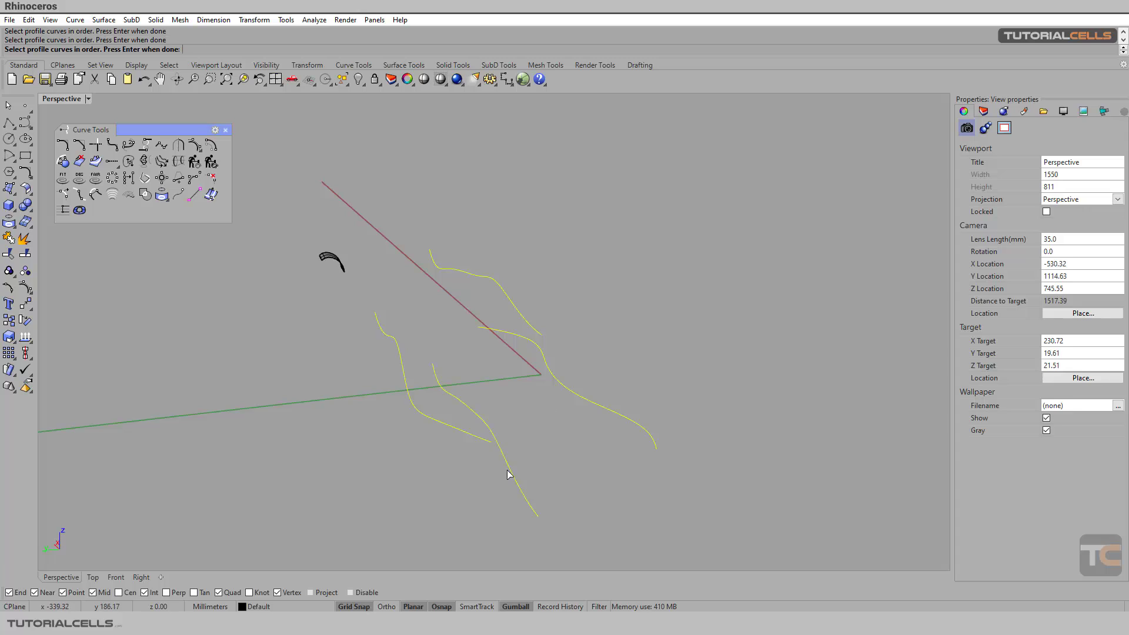
mouse_move(507, 475)
right_mouse_down()
mouse_move(341, 409)
mouse_move(399, 436)
right_mouse_up()
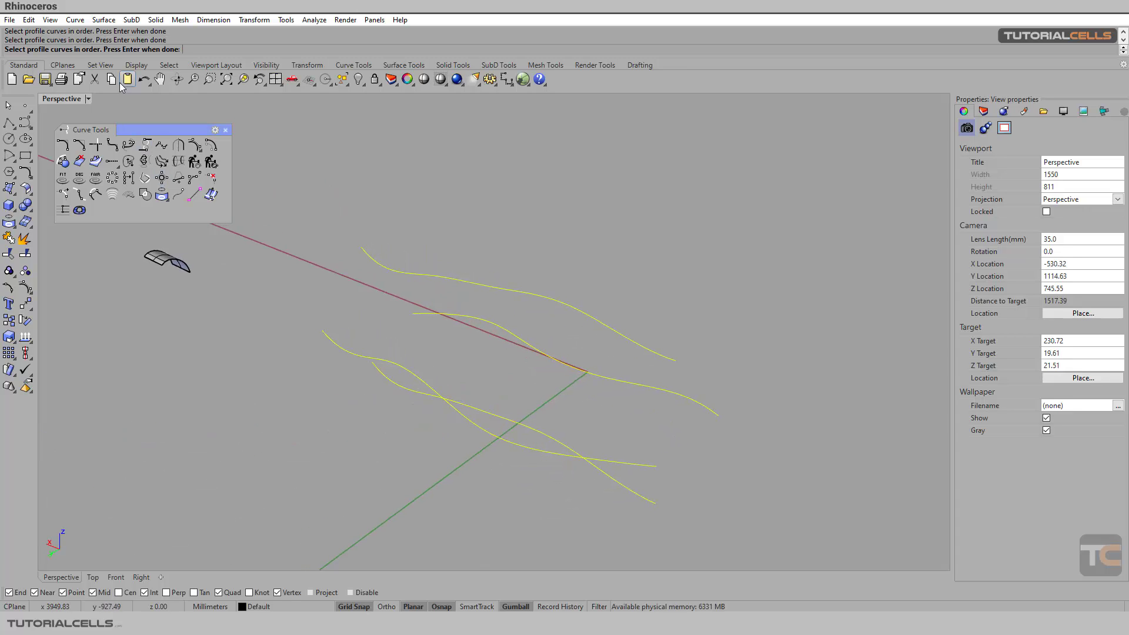
key("Return")
mouse_move(303, 234)
right_mouse_down()
mouse_move(353, 345)
mouse_move(369, 353)
right_mouse_up()
- Place the first arched cross-section by setting the section line's start and end
left_click(446, 248)
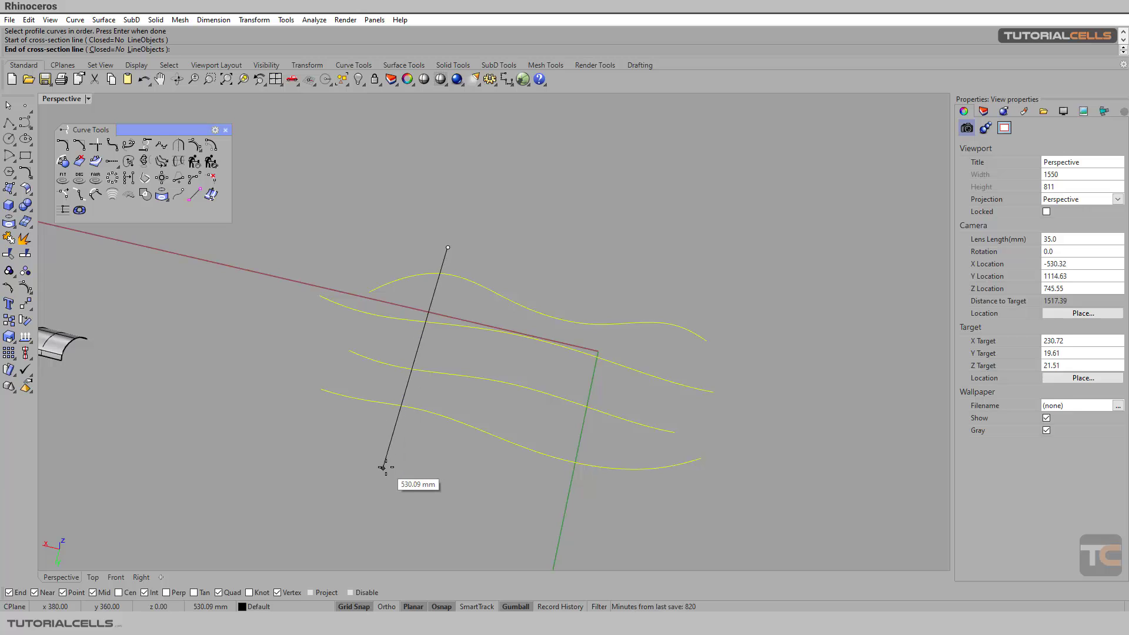
mouse_move(388, 469)
right_mouse_down()
mouse_move(265, 348)
mouse_move(394, 462)
right_mouse_up()
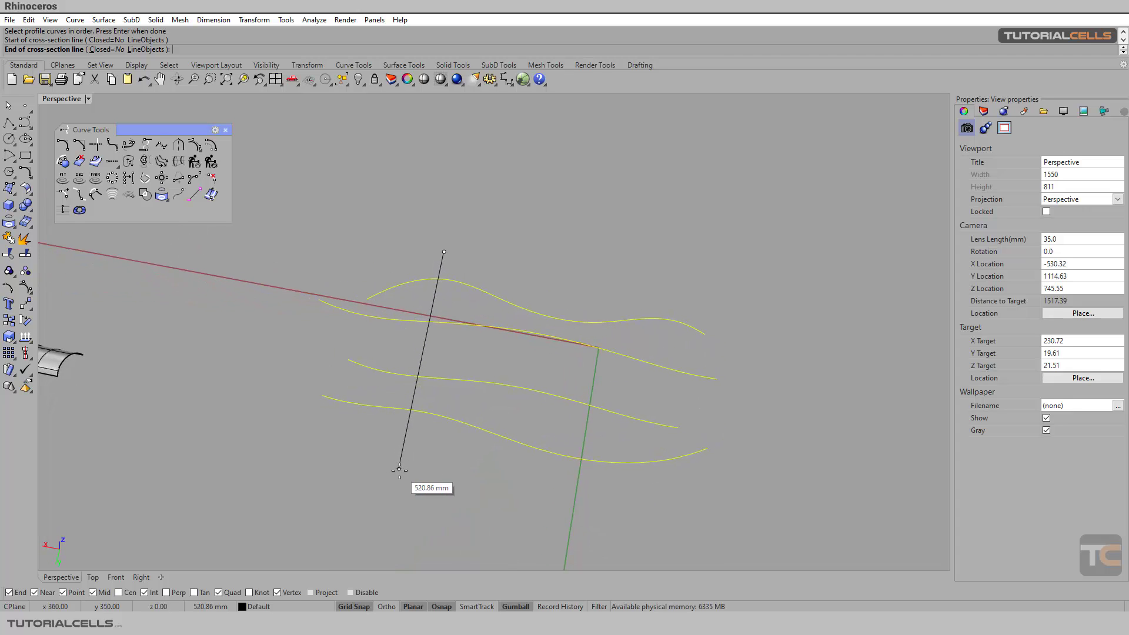
left_click(399, 470)
mouse_move(418, 482)
right_mouse_down()
mouse_move(353, 404)
mouse_move(245, 371)
mouse_move(327, 366)
mouse_move(373, 384)
mouse_move(391, 419)
right_mouse_up()
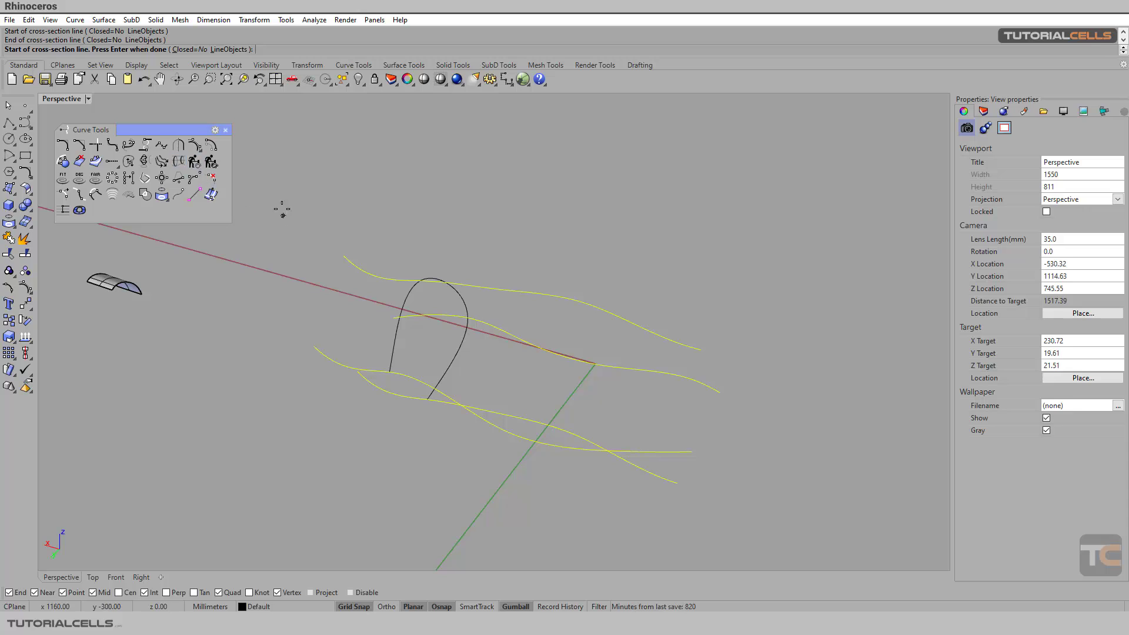
- Set Closed=Yes, place a second section line, and end the command
left_click(197, 50)
mouse_move(491, 278)
right_mouse_down()
mouse_move(511, 273)
mouse_move(530, 327)
mouse_move(553, 335)
mouse_move(556, 320)
right_mouse_up()
left_click(535, 260)
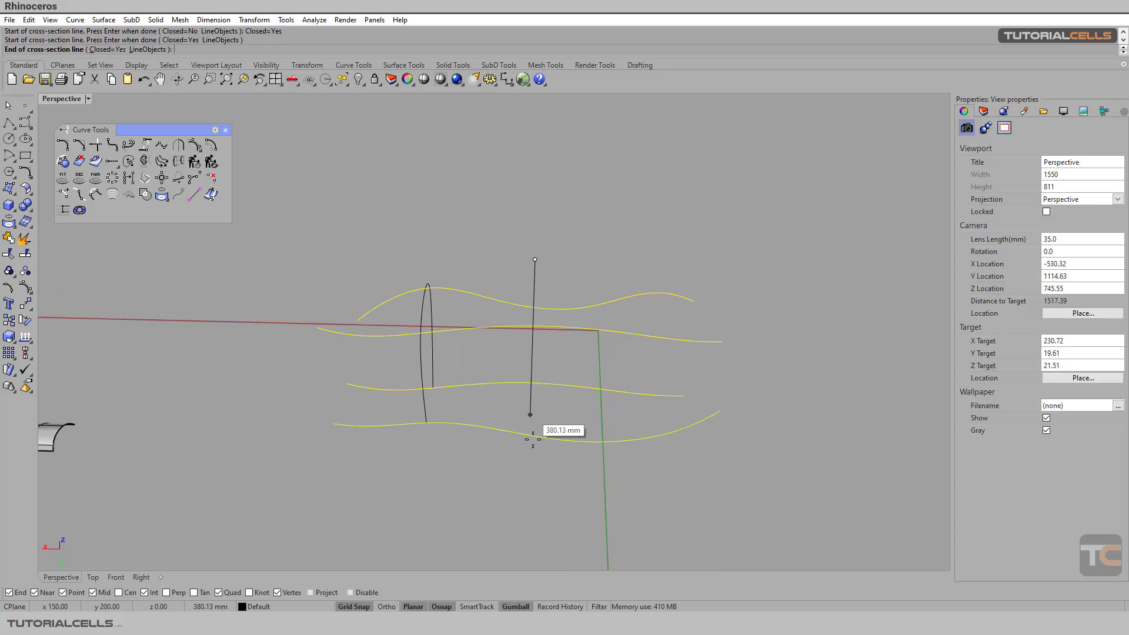
left_click(538, 481)
mouse_move(567, 494)
right_mouse_down()
mouse_move(428, 456)
mouse_move(416, 419)
mouse_move(481, 415)
mouse_move(474, 436)
right_mouse_up()
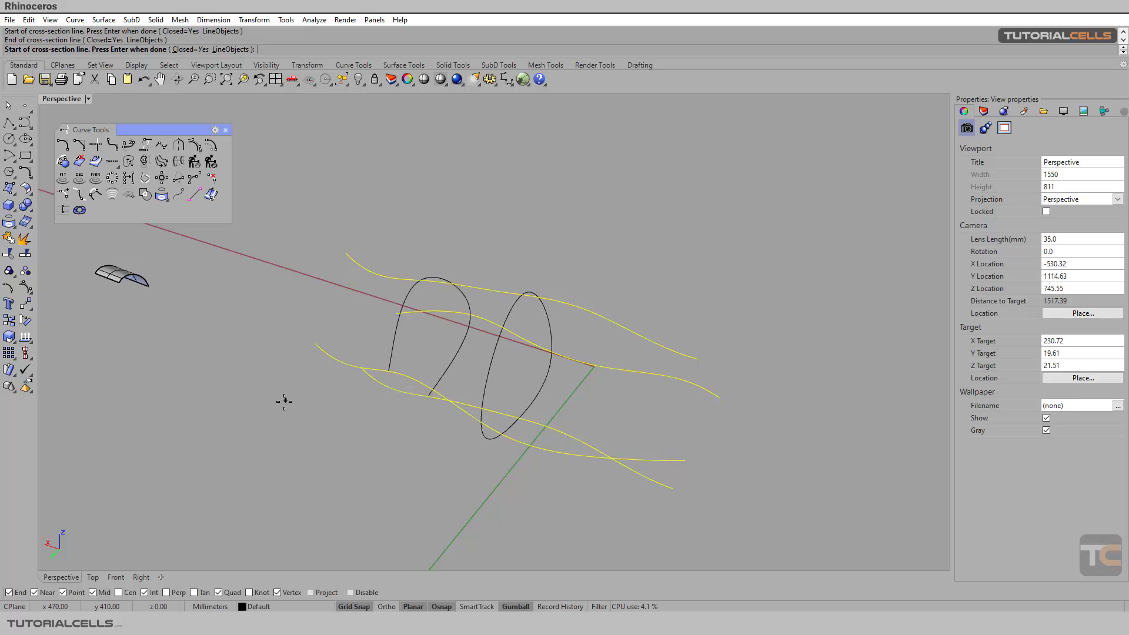
right_click_drag(303, 365, 329, 396)
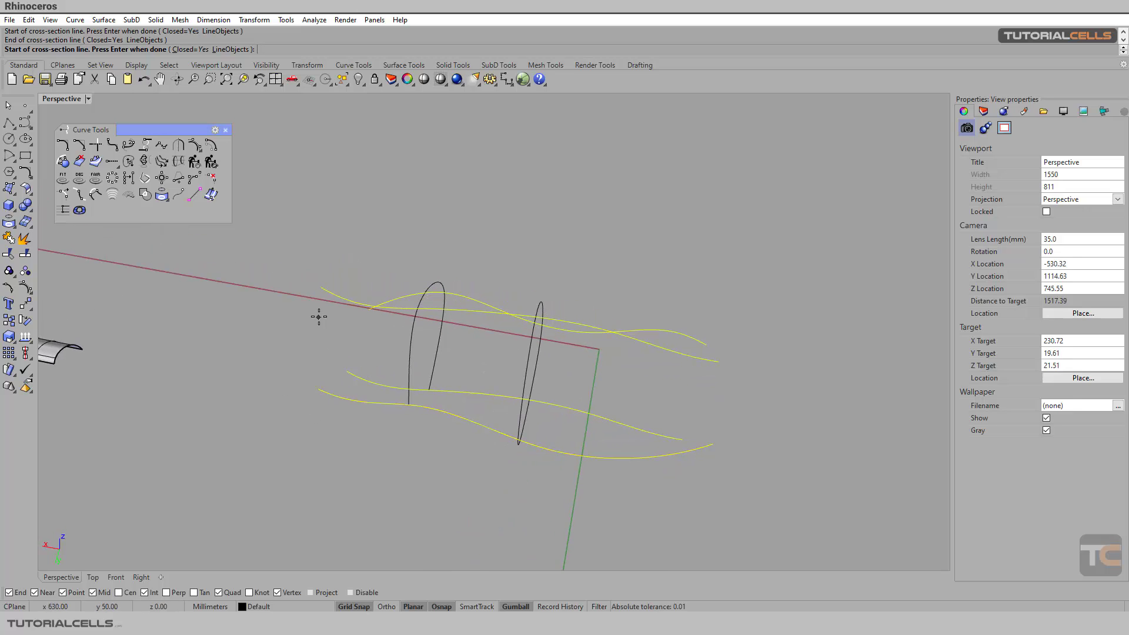
key("Return")
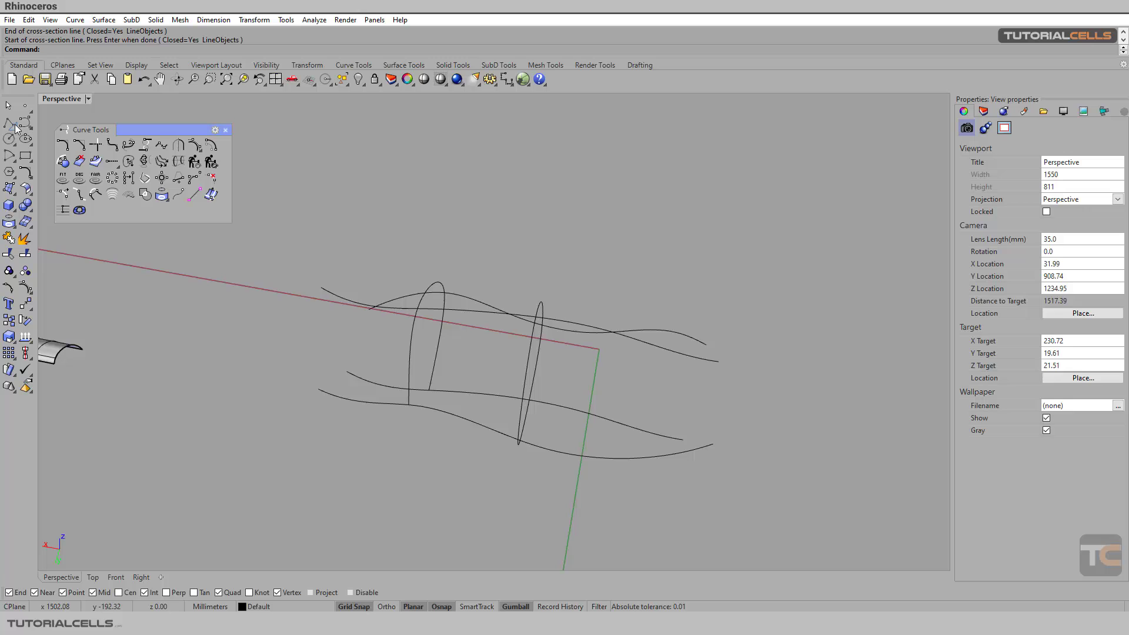
- Draw a straight line across the profiles, then restart CSec
left_click(16, 125)
left_click(674, 297)
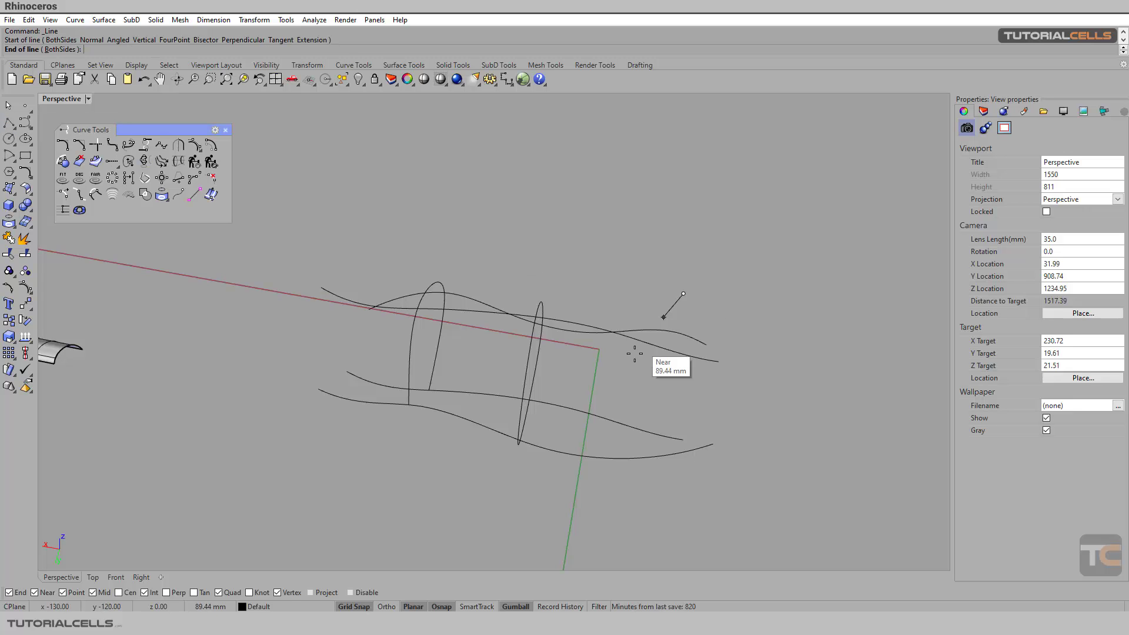
left_click(523, 498)
right_click_drag(522, 498, 607, 506)
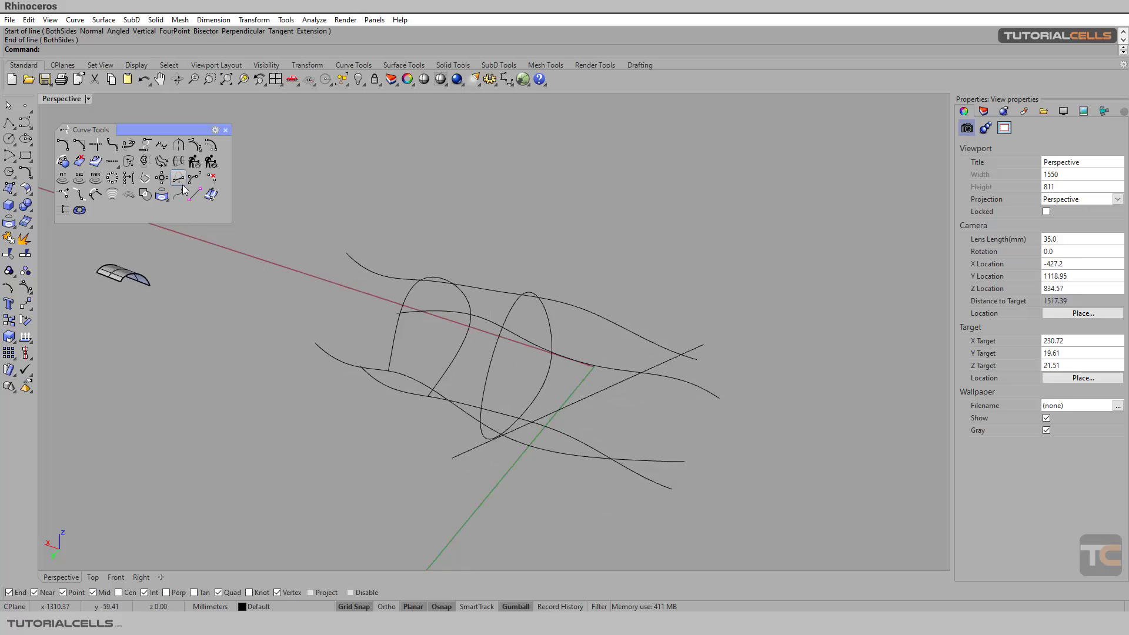
left_click(179, 162)
- Pick the four profile curves in order and confirm the selection
right_click_drag(368, 334, 507, 469)
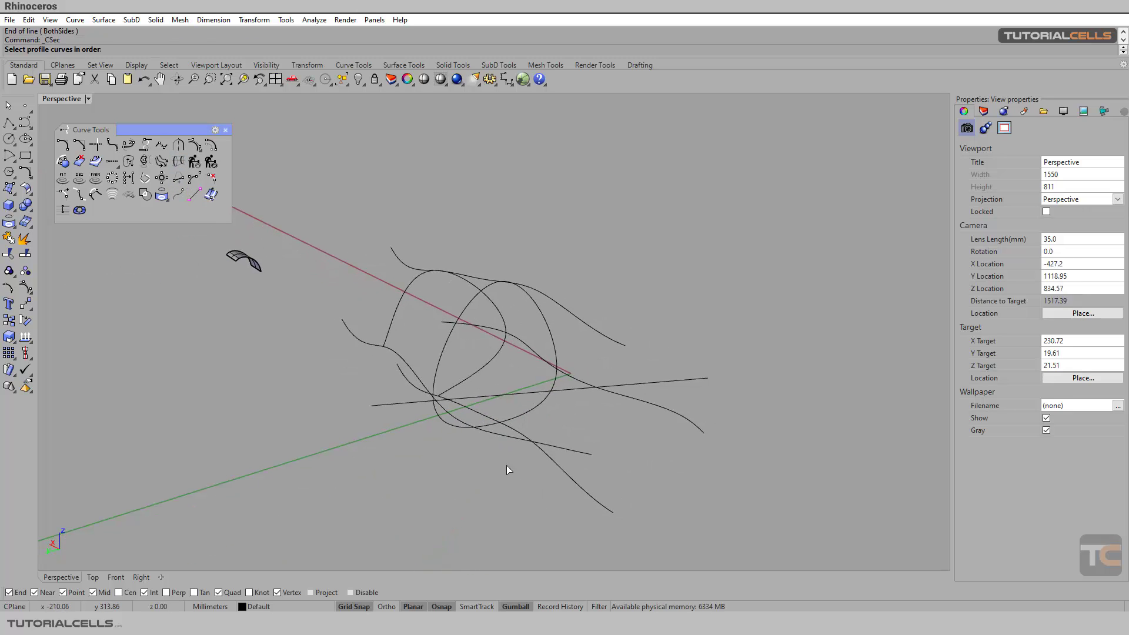
left_click(503, 437)
left_click(578, 326)
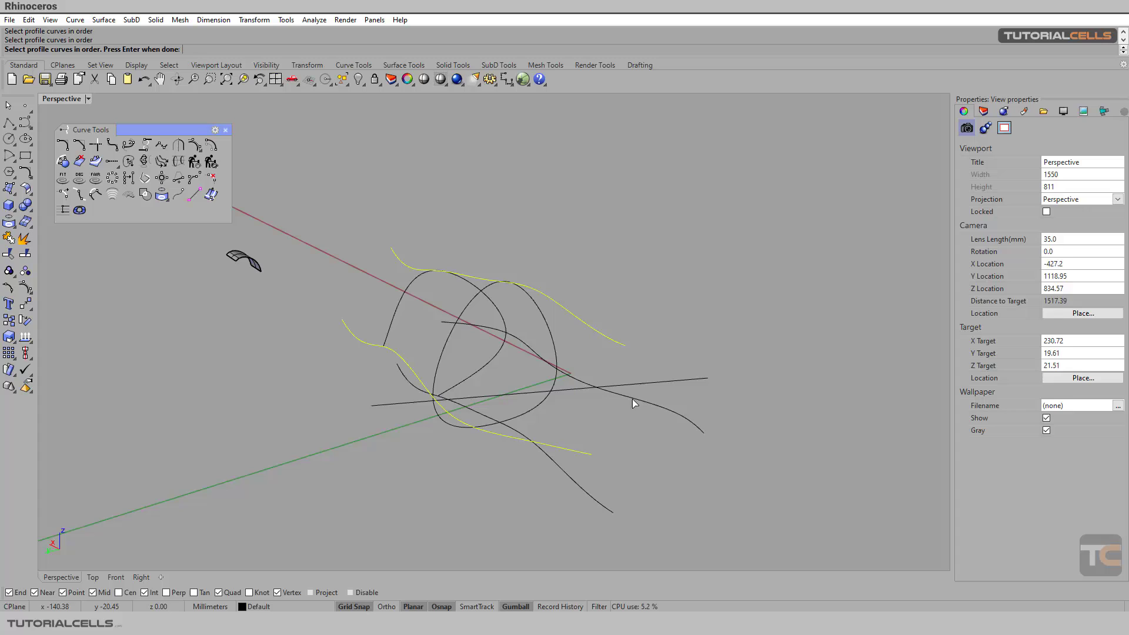
left_click(640, 406)
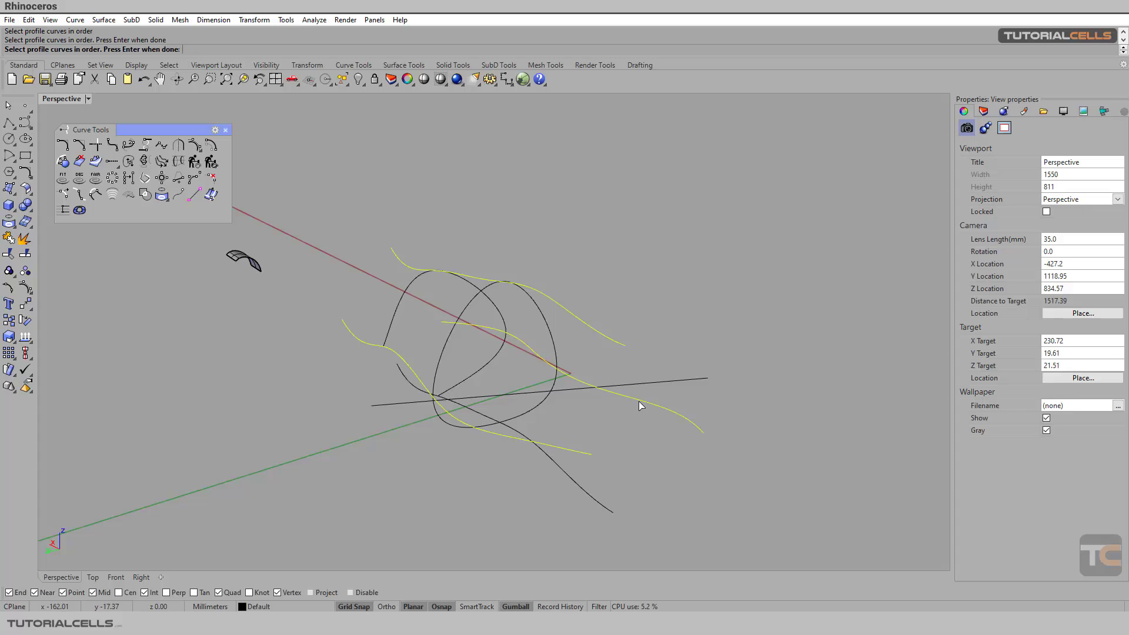
left_click(575, 498)
key("Return")
- Use LineObjects with the straight line to create the third closed cross-section
mouse_move(503, 484)
right_mouse_down()
mouse_move(261, 178)
mouse_move(296, 221)
right_mouse_up()
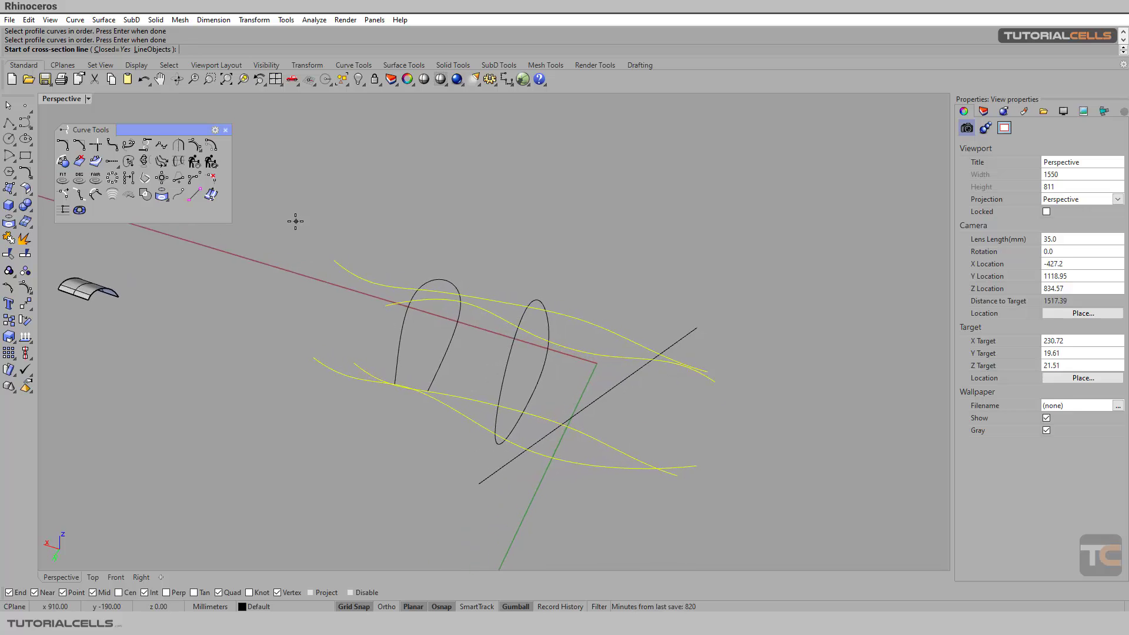
left_click(152, 49)
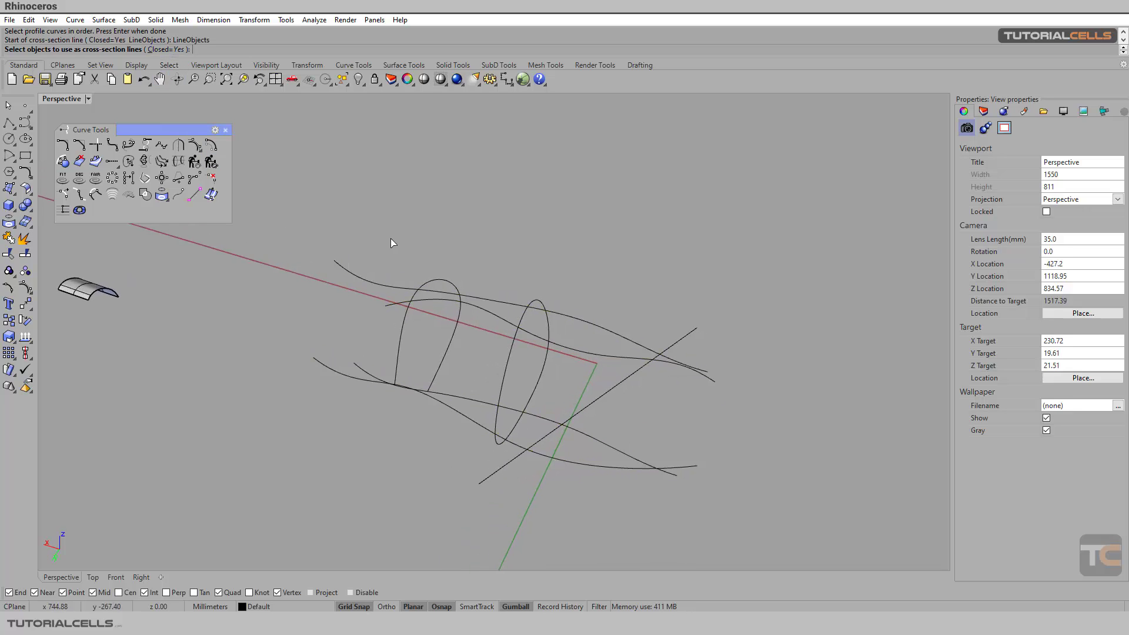
left_click(607, 392)
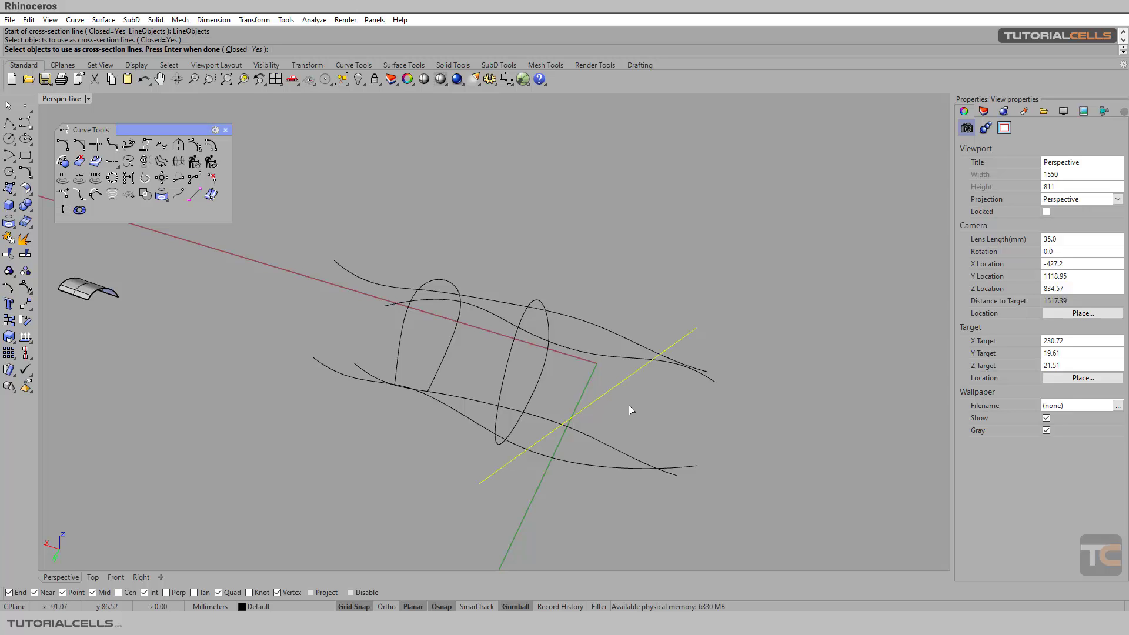
key("Return")
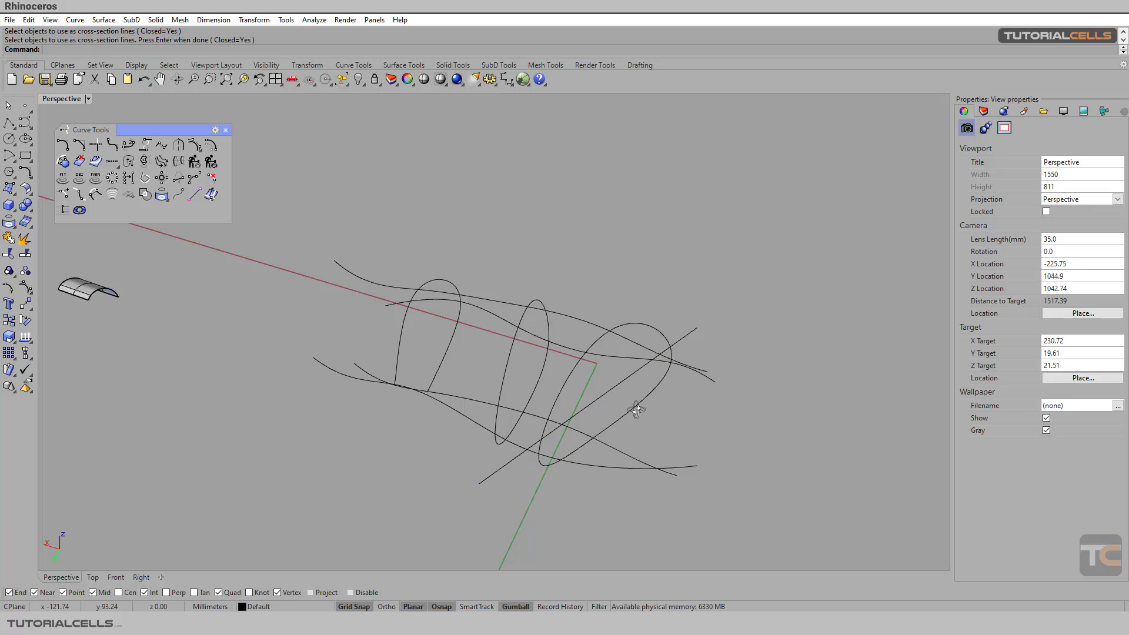
mouse_move(649, 413)
right_mouse_down()
mouse_move(424, 379)
mouse_move(405, 363)
mouse_move(380, 369)
right_mouse_up()
mouse_move(357, 287)
right_mouse_down()
mouse_move(548, 351)
mouse_move(537, 375)
mouse_move(453, 363)
mouse_move(644, 409)
right_mouse_up()
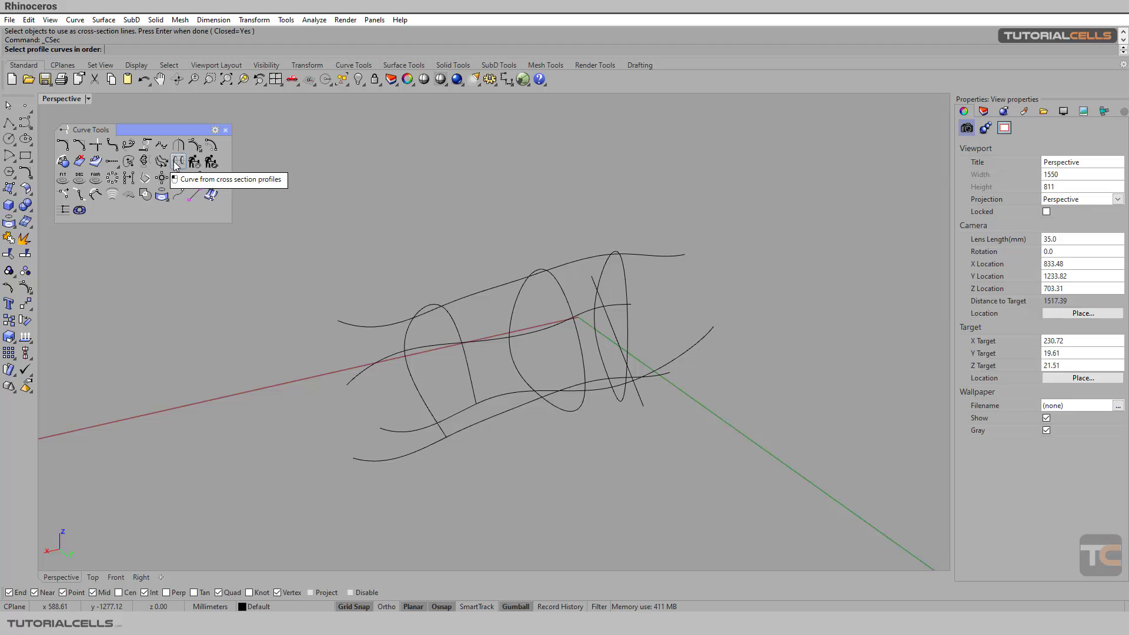